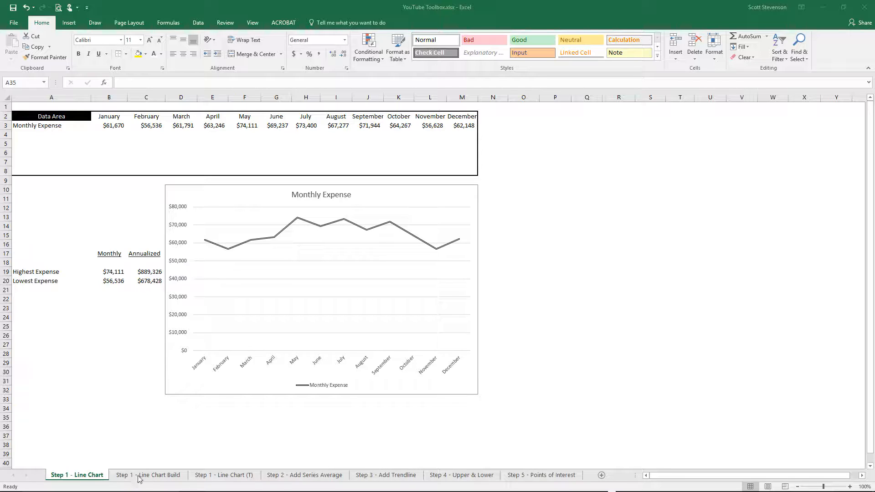
- On the Step 1 - Line Chart Build sheet, set the font color of the Monthly Expense row A3:M3 to black
click(165, 477)
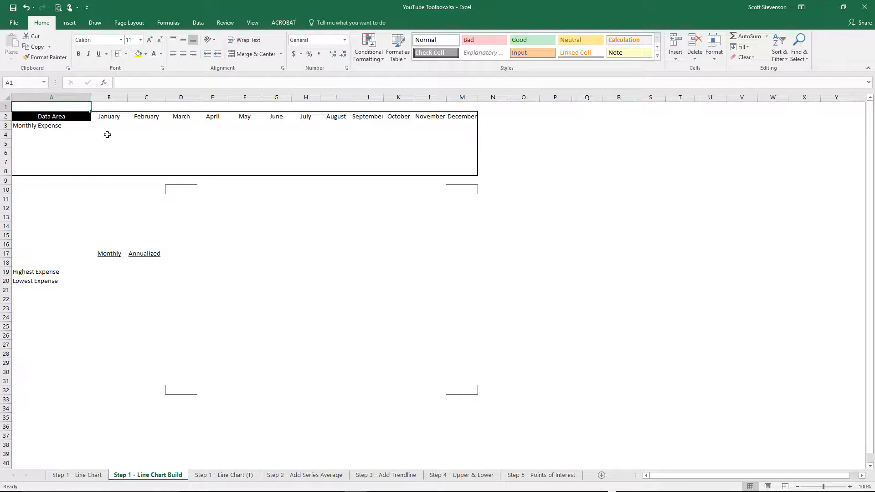
click(30, 126)
drag(110, 128, 474, 127)
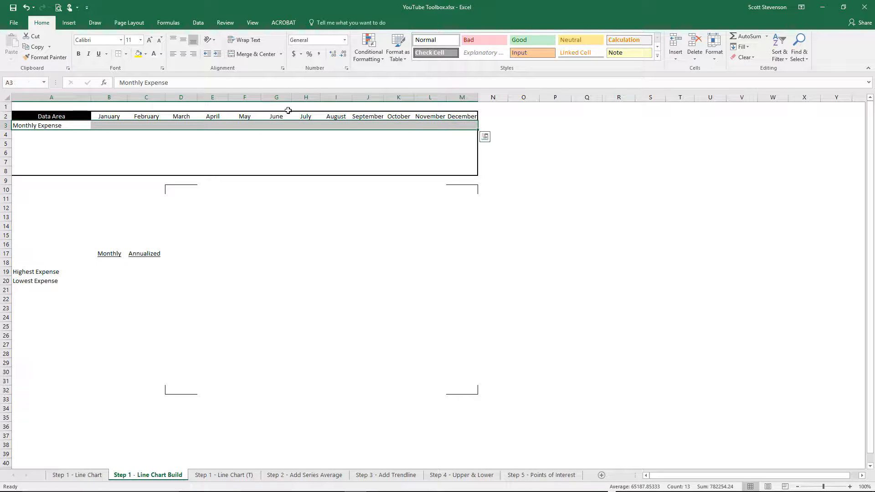
click(160, 54)
click(161, 67)
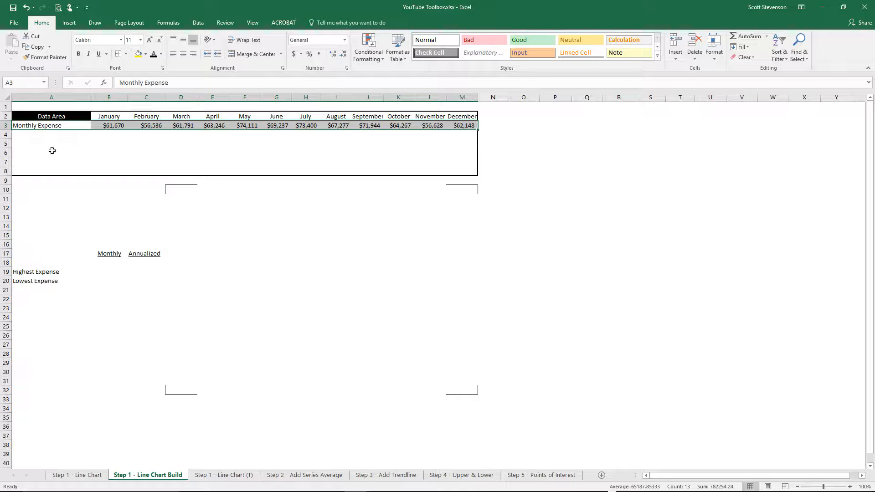
- Insert a basic 2-D line chart from the month headers and Monthly Expense values in A2:M3
drag(39, 117, 453, 125)
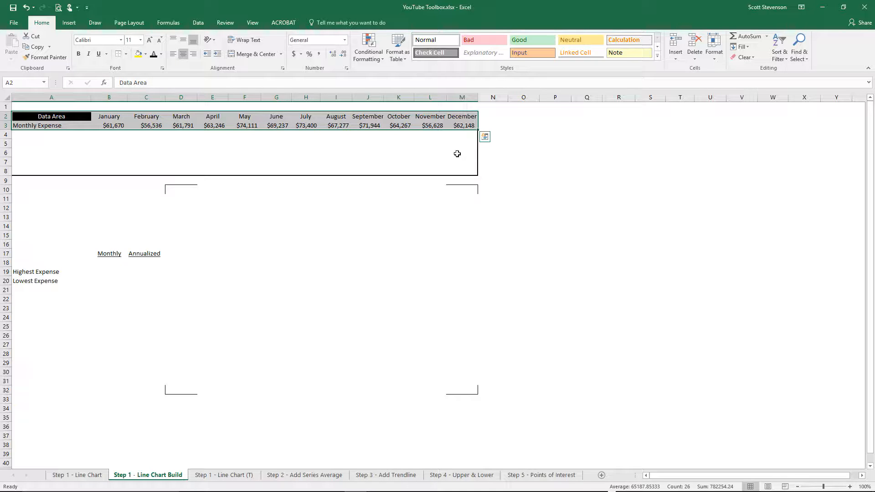
click(71, 27)
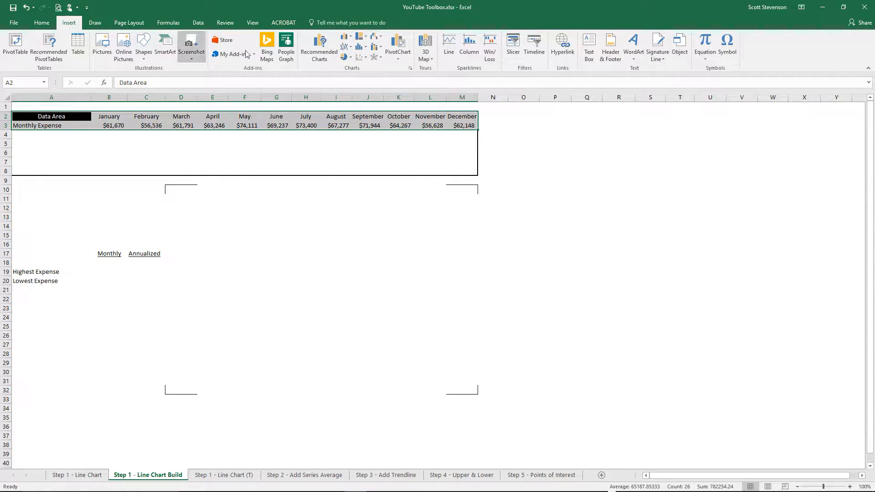
click(352, 50)
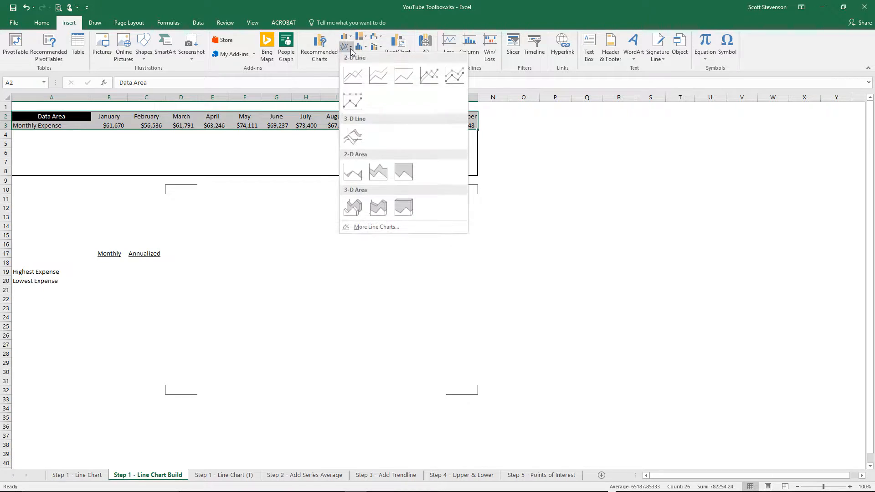
click(355, 75)
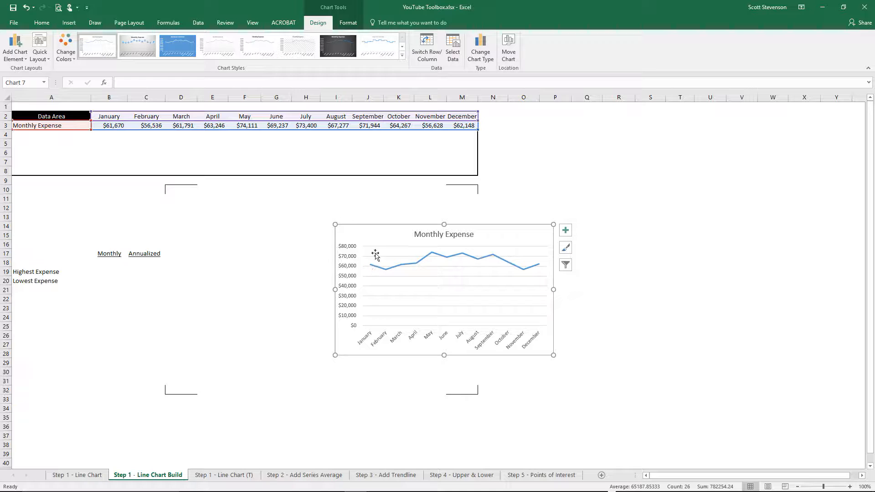
- Move and resize the chart to fill the area framed by the corner marks, from D10 to M32
drag(379, 235, 212, 199)
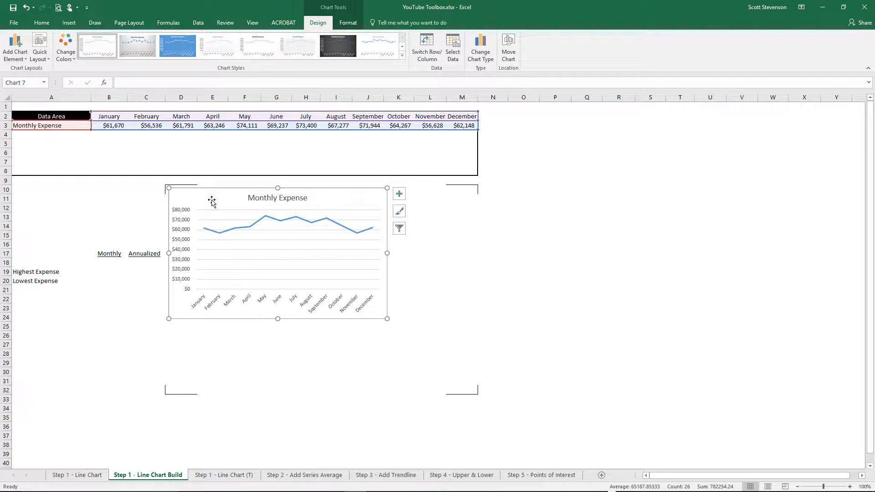
drag(170, 188, 165, 185)
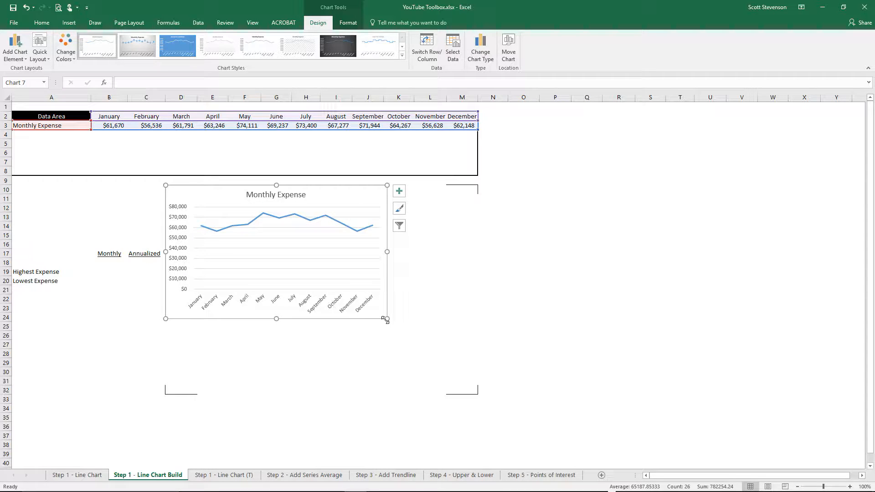
drag(387, 318, 478, 394)
- Format the chart's Monthly Expense line as solid black with a multi-stroke compound type, using the Step 1 - Line Chart sheet as reference
mouse_move(275, 243)
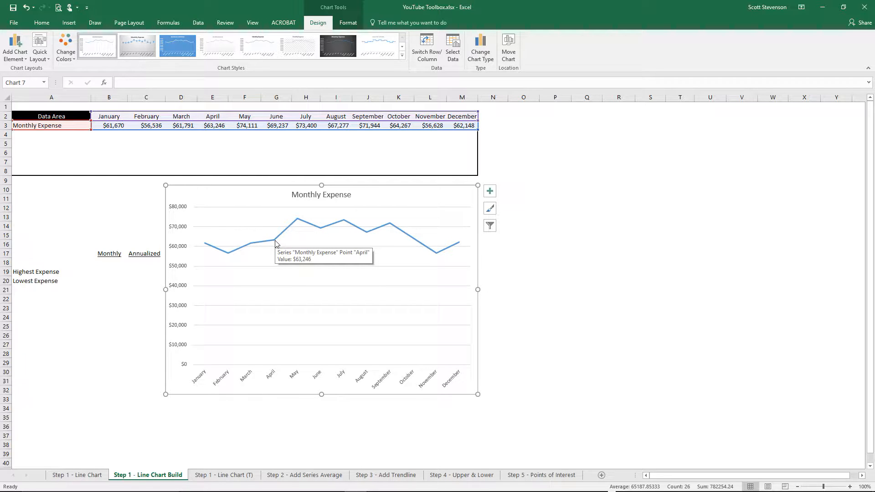
click(75, 476)
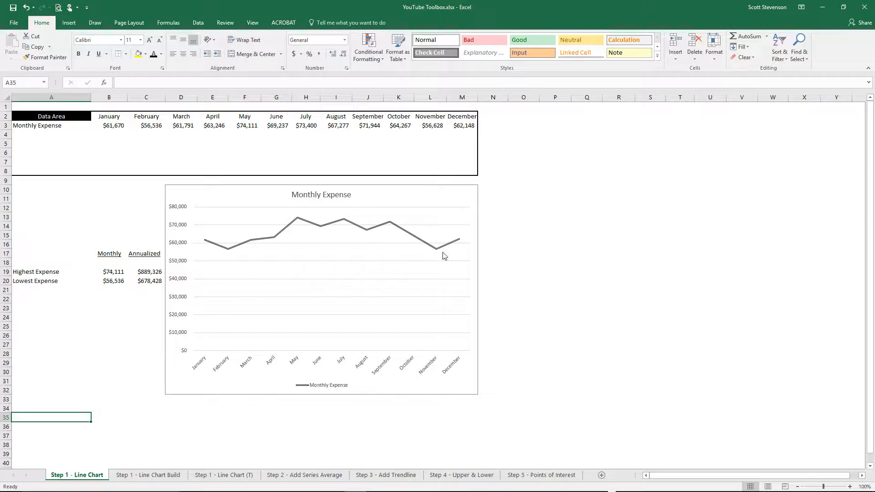
click(121, 478)
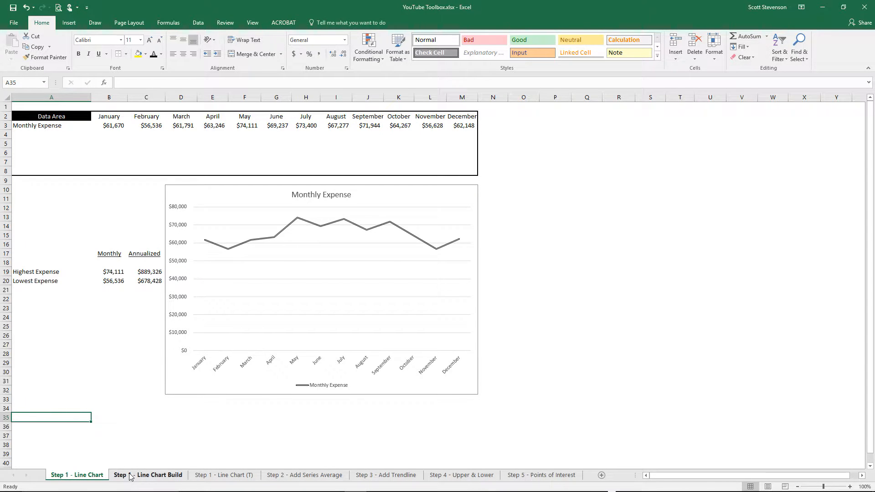
click(255, 245)
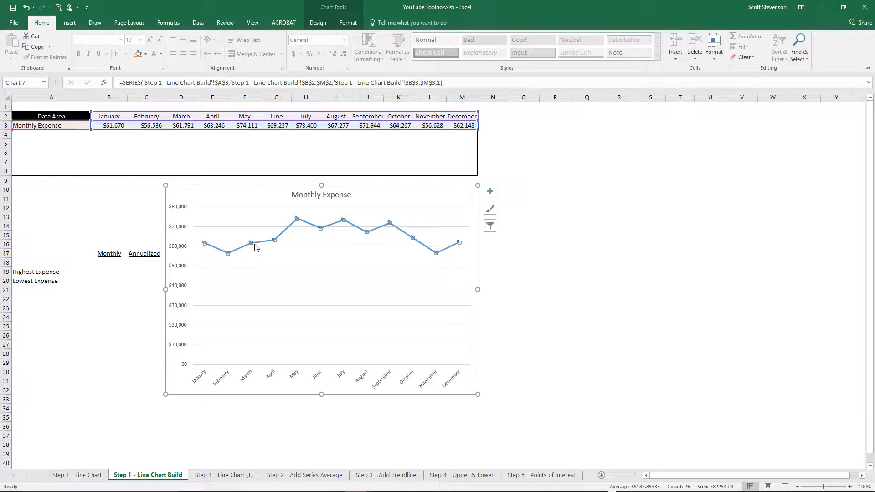
right_click(255, 247)
click(297, 332)
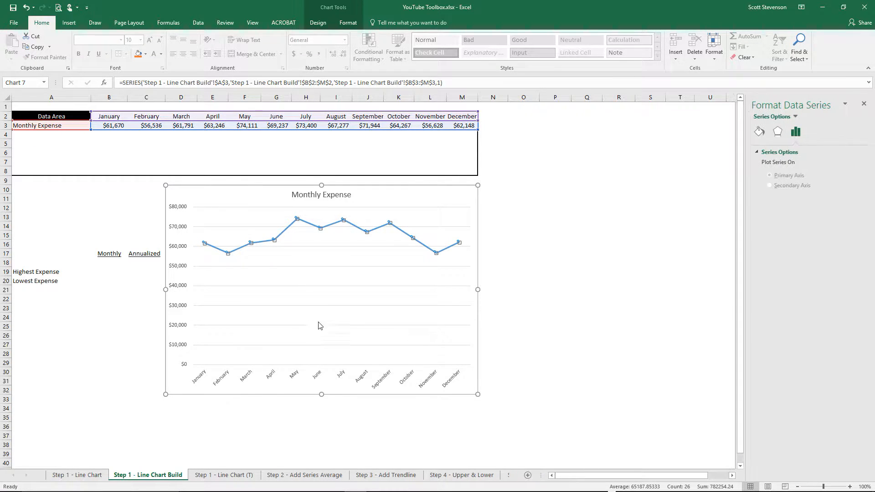
click(760, 132)
click(849, 224)
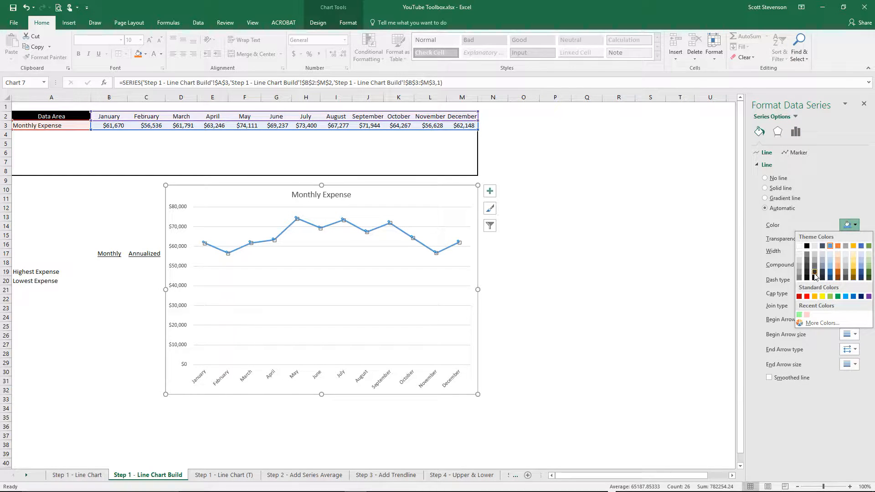
click(807, 246)
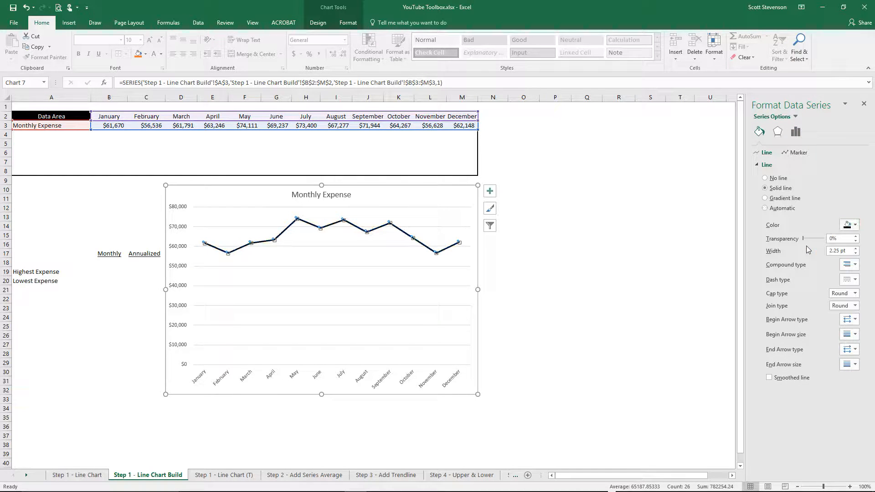
click(851, 265)
click(852, 284)
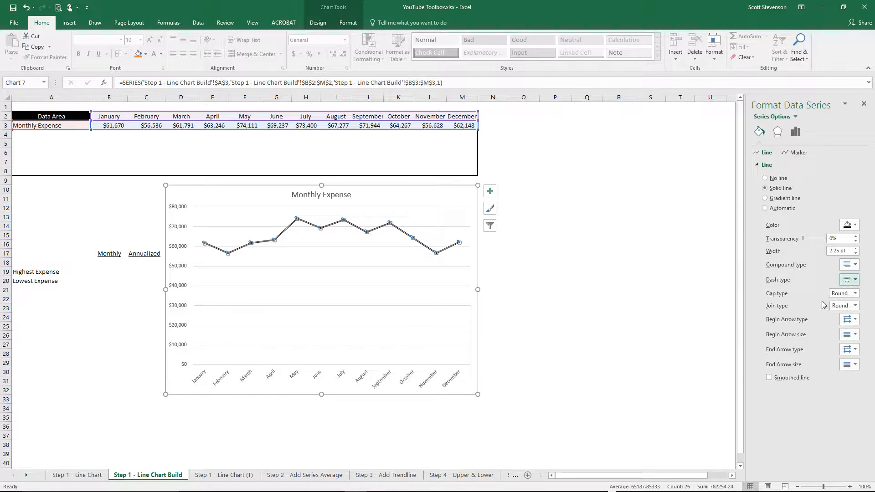
- Add a legend at the bottom of the Monthly Expense chart, matching the chart on the Step 1 - Line Chart sheet
click(331, 296)
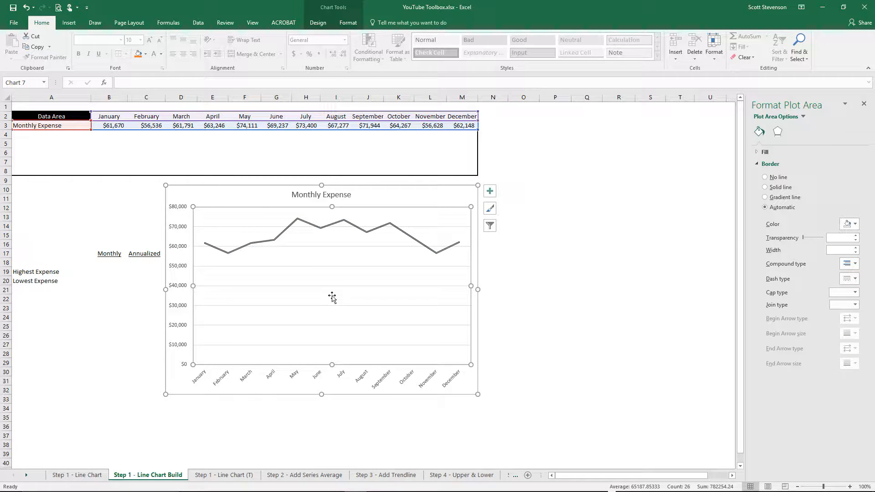
click(231, 201)
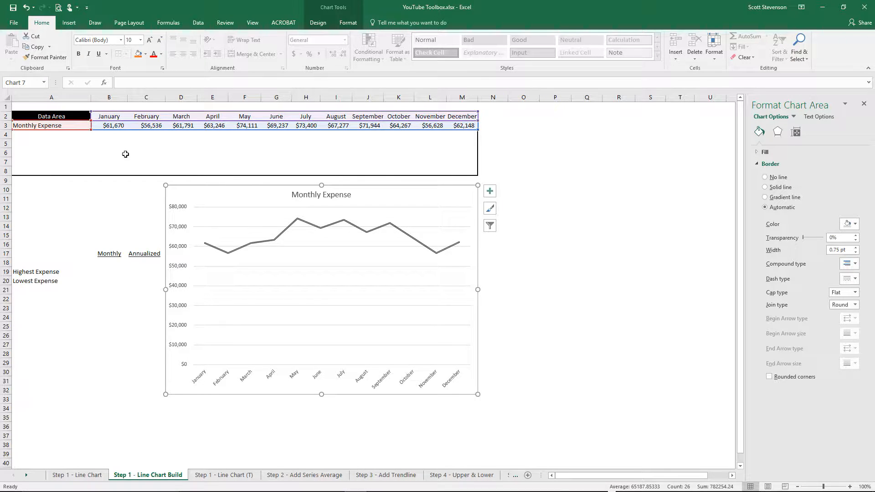
click(79, 476)
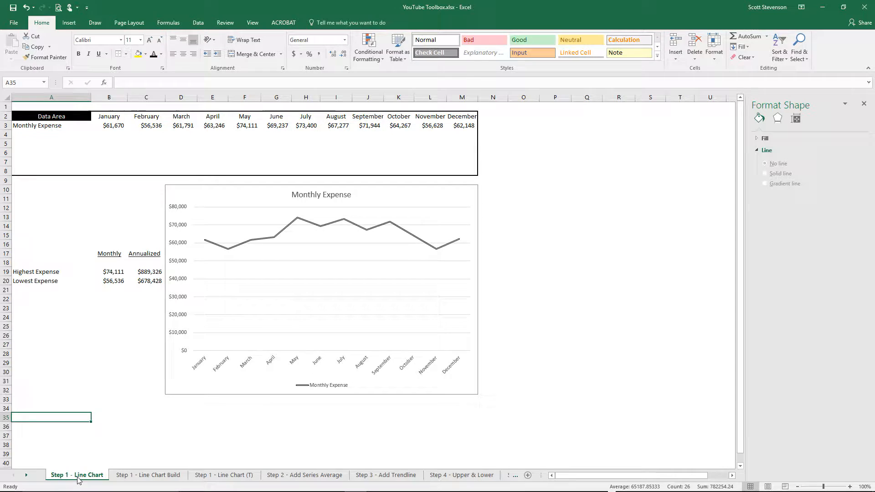
click(149, 475)
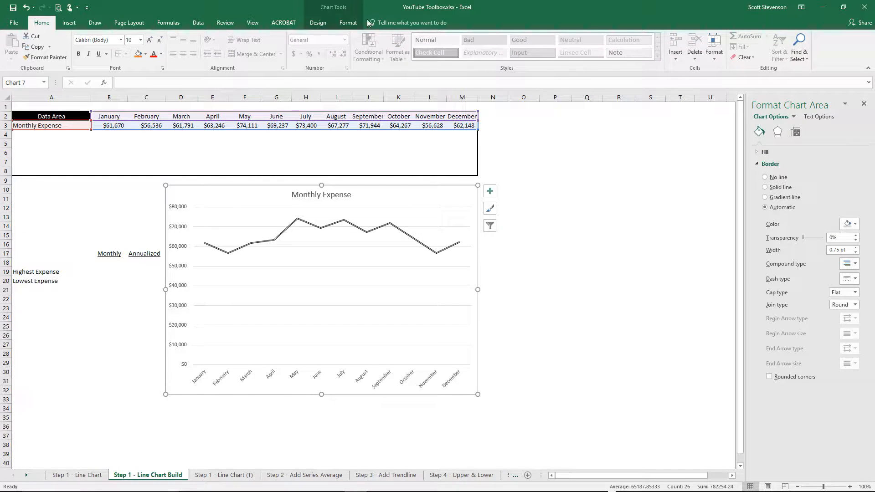
click(325, 27)
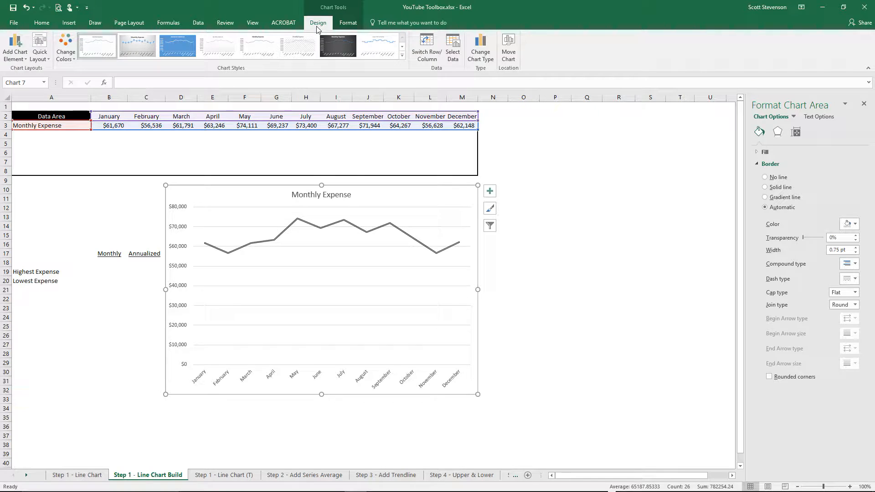
click(18, 54)
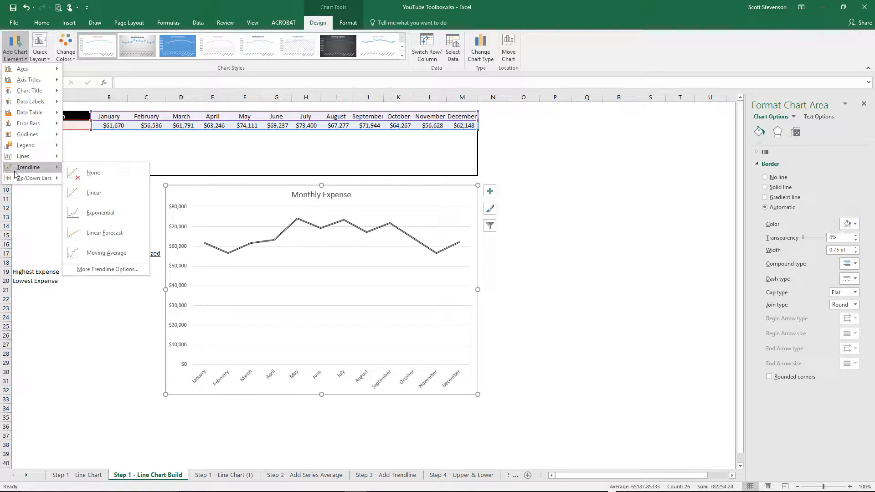
mouse_move(21, 148)
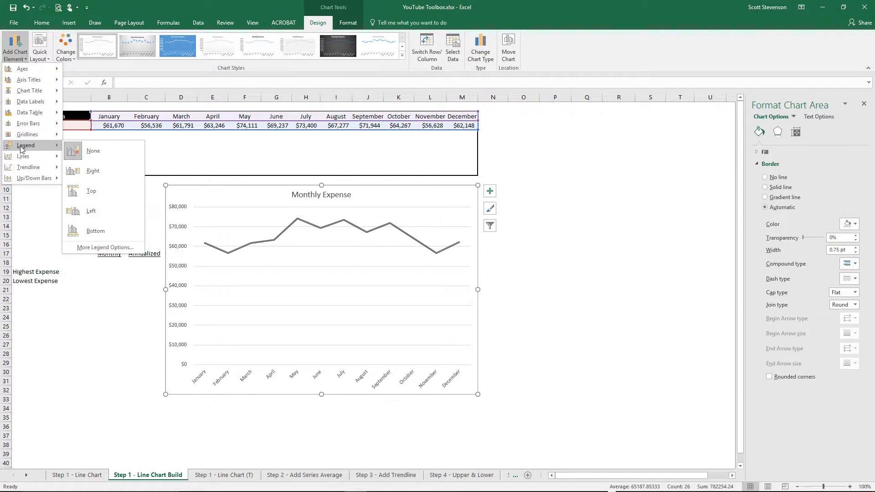
click(91, 233)
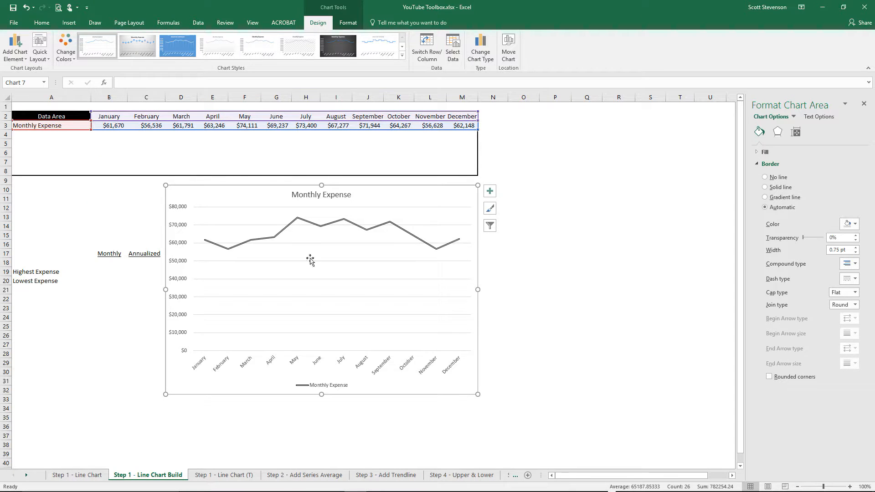
click(550, 332)
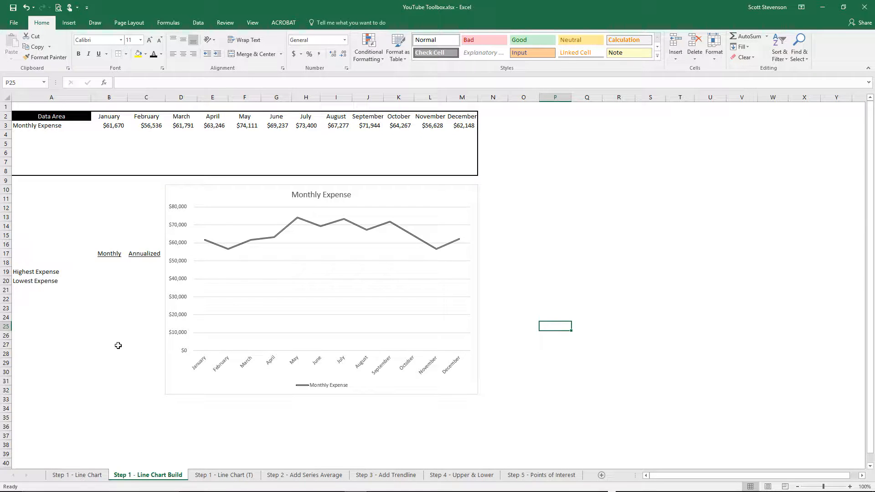
- Set the font color of the highest and lowest expense figures in B19:C20 to black on the Line Chart Build sheet
click(83, 479)
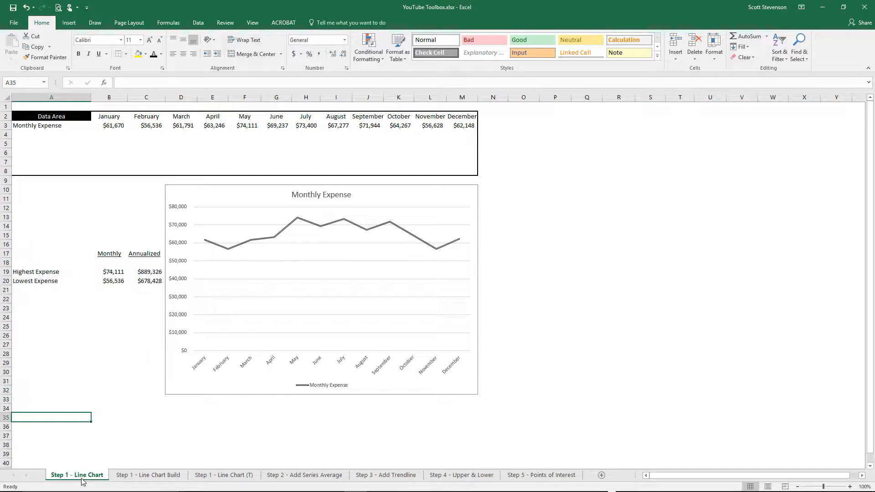
click(137, 477)
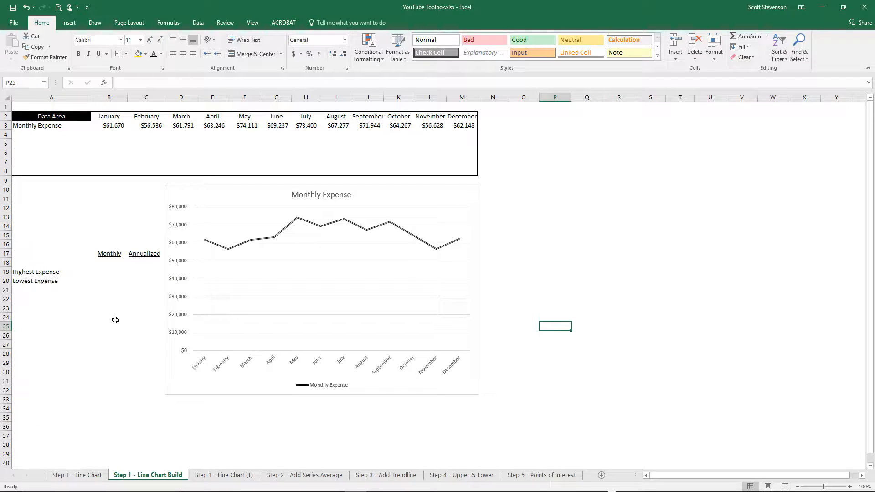
click(102, 268)
drag(101, 267, 135, 278)
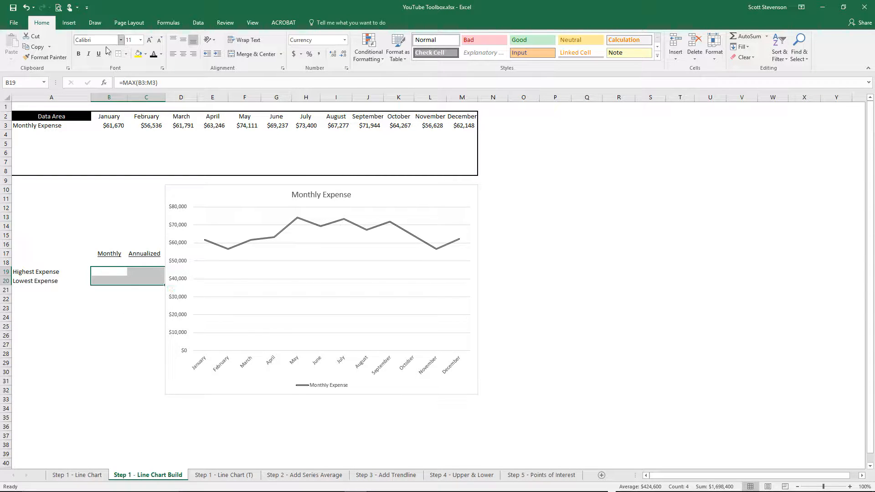
click(153, 54)
click(58, 202)
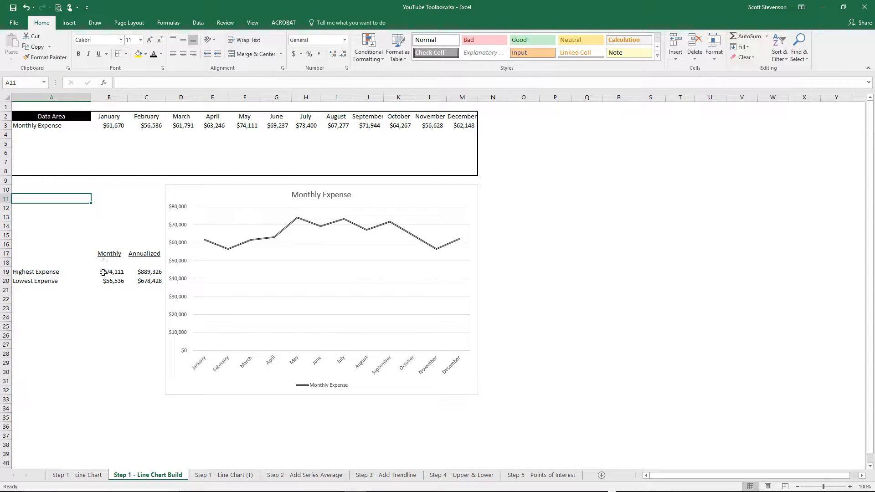
- Examine the formulas for the monthly highest expense in B19 and lowest expense in B20, comparing the highest with May's value
click(117, 269)
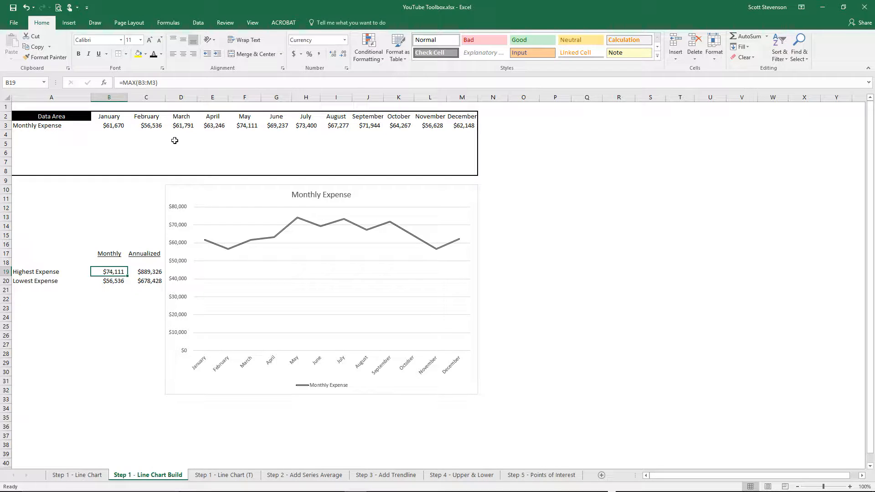
click(168, 83)
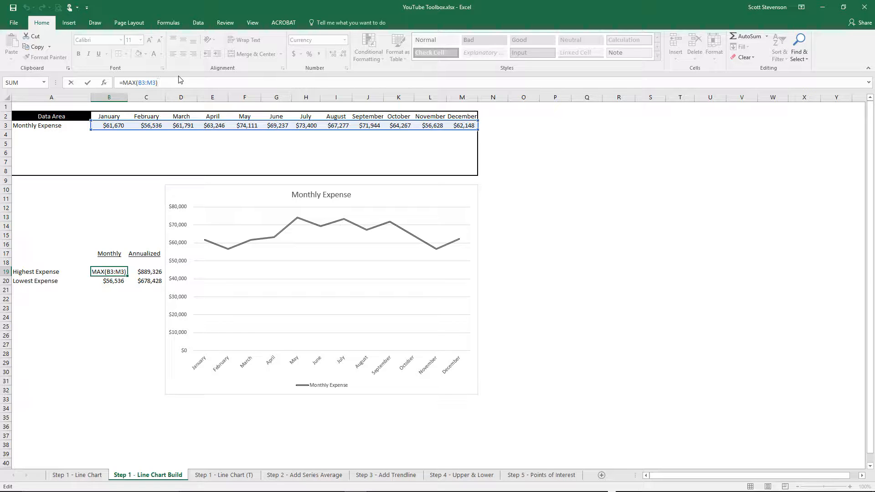
click(104, 231)
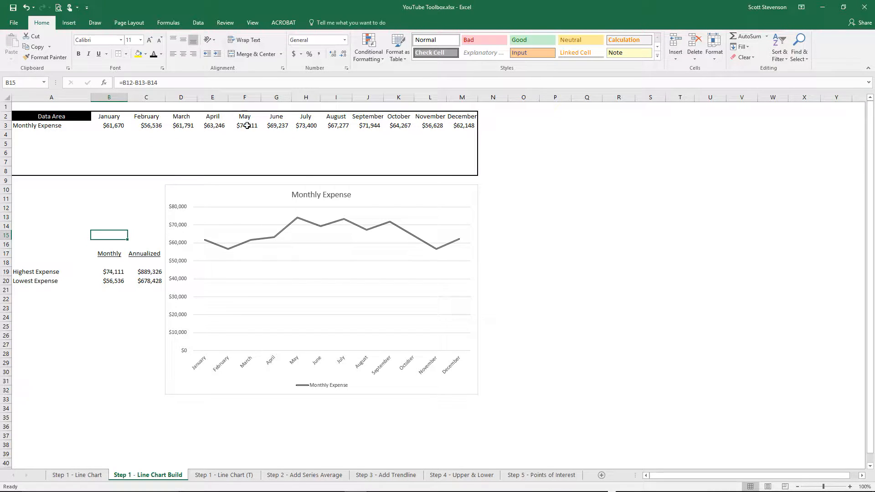
click(246, 124)
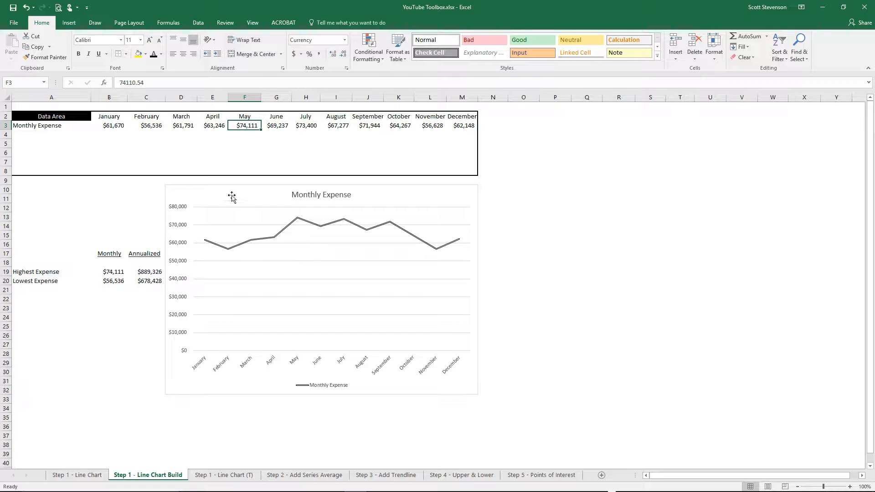
click(113, 282)
click(176, 83)
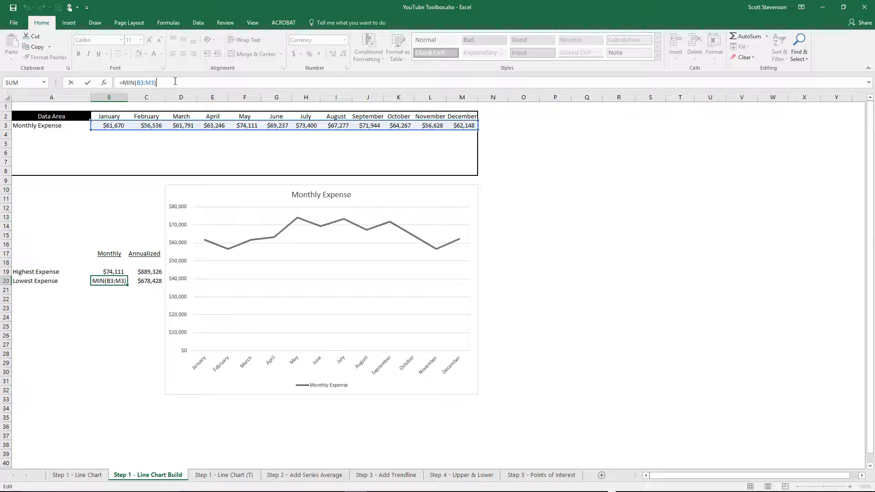
- Check the data-point count formula in B12, and read the unanswered questions listed beside the chart on the Step 1 - Line Chart (T) sheet
click(116, 208)
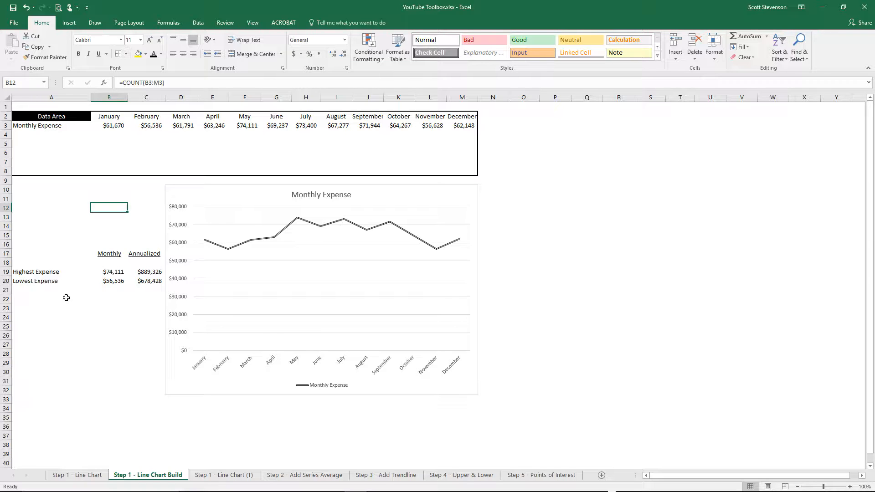
click(220, 475)
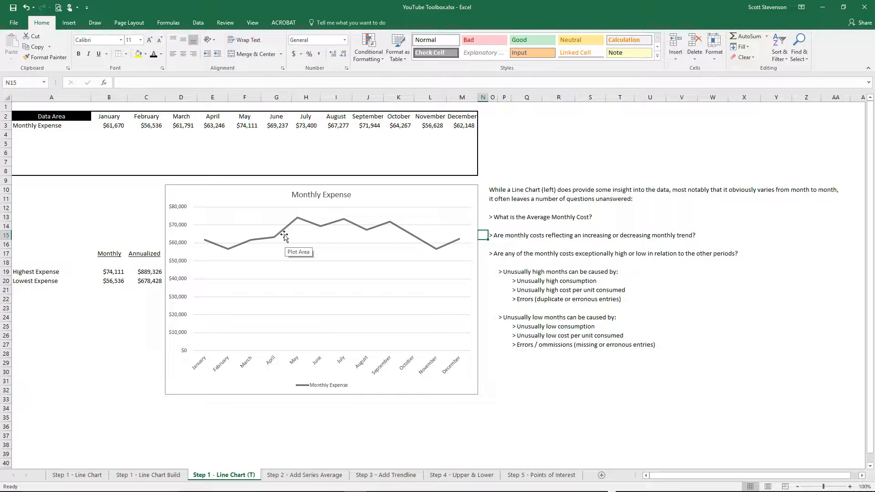
mouse_move(282, 237)
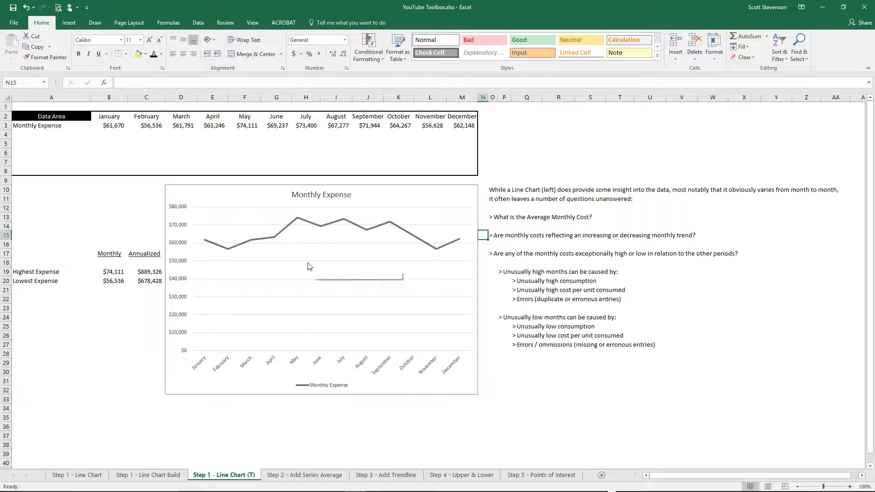
click(503, 254)
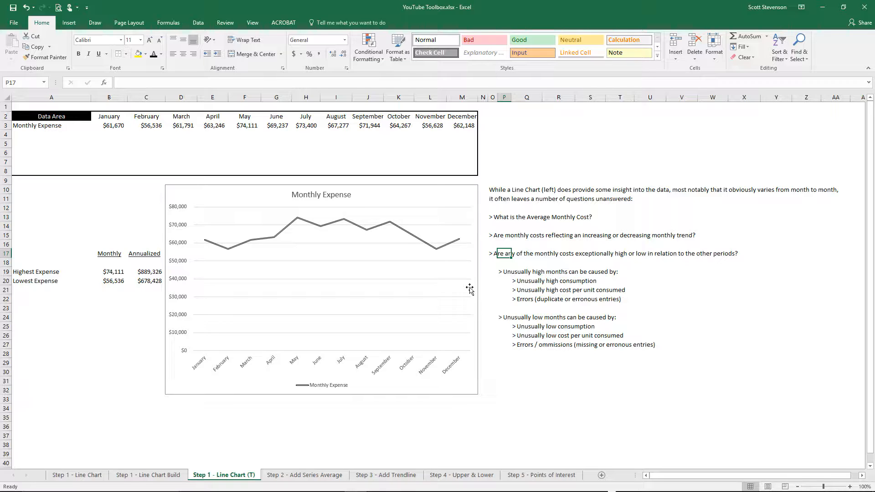
- Examine the average formulas in B4, B18 and C18 on the Step 2 - Add Series Average sheet
click(301, 478)
click(51, 150)
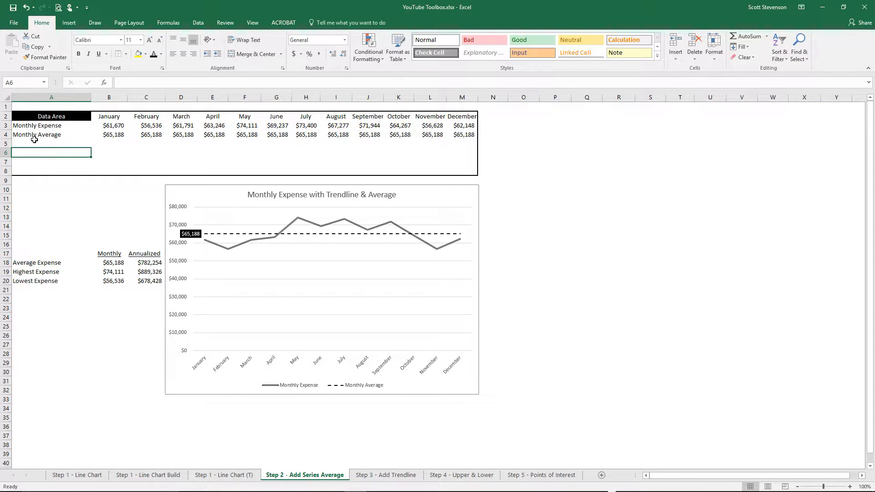
click(112, 137)
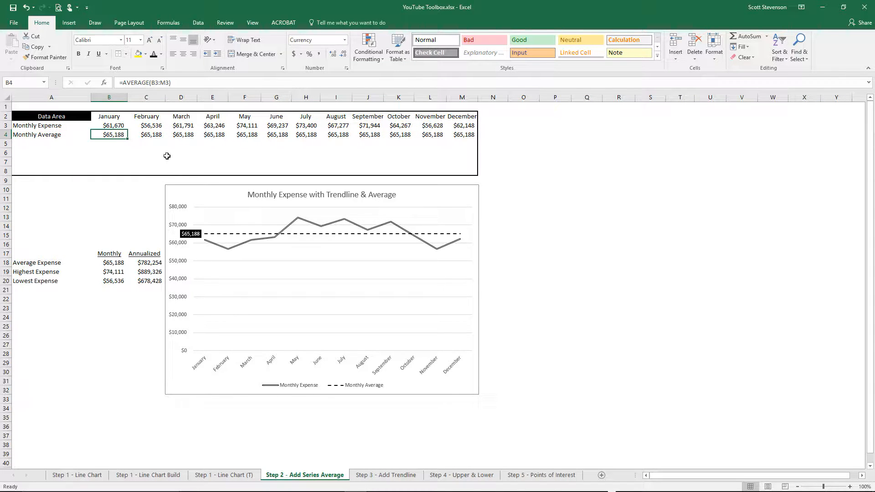
key(F2)
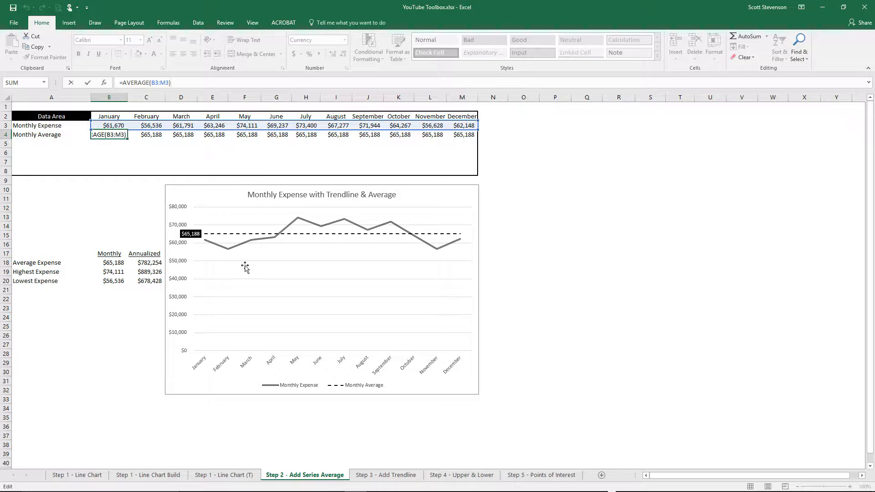
key(Escape)
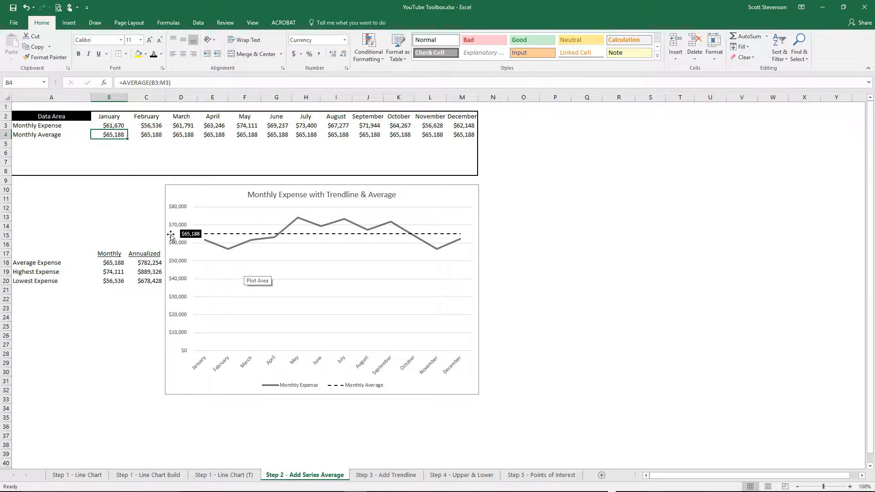
click(108, 262)
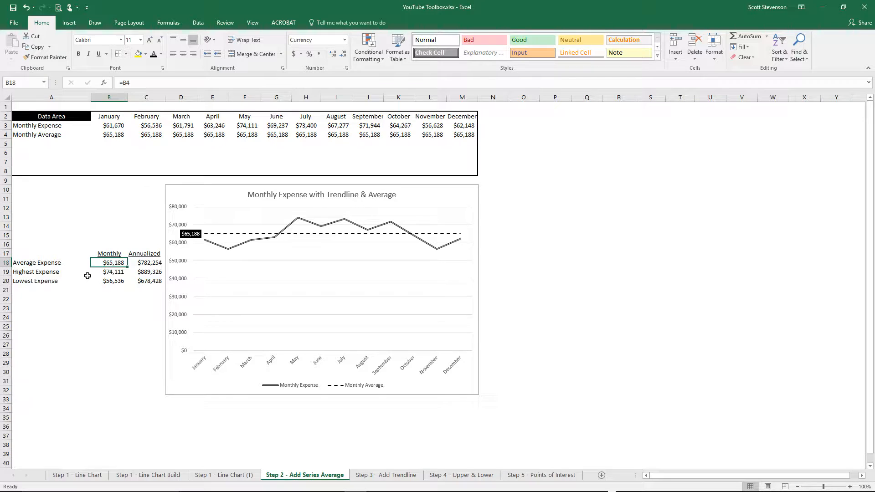
click(147, 264)
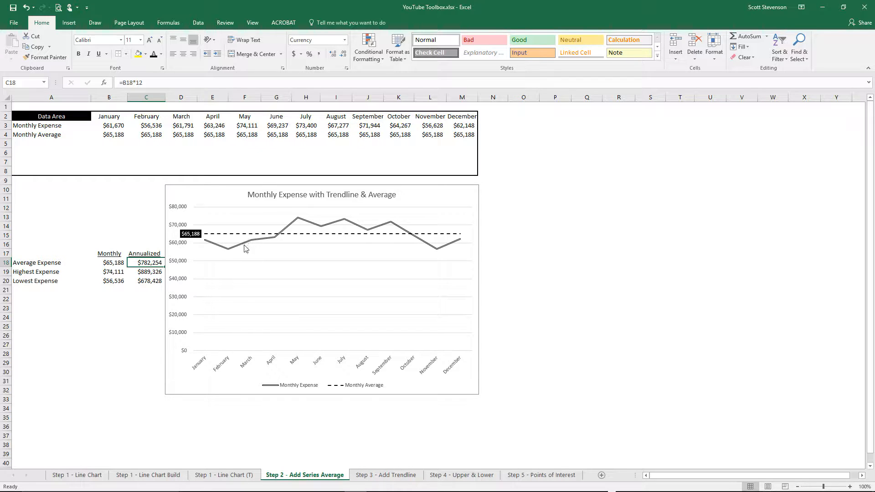
- Add a linear trendline to the Monthly Expense series in the Step 2 chart
mouse_move(243, 246)
click(246, 243)
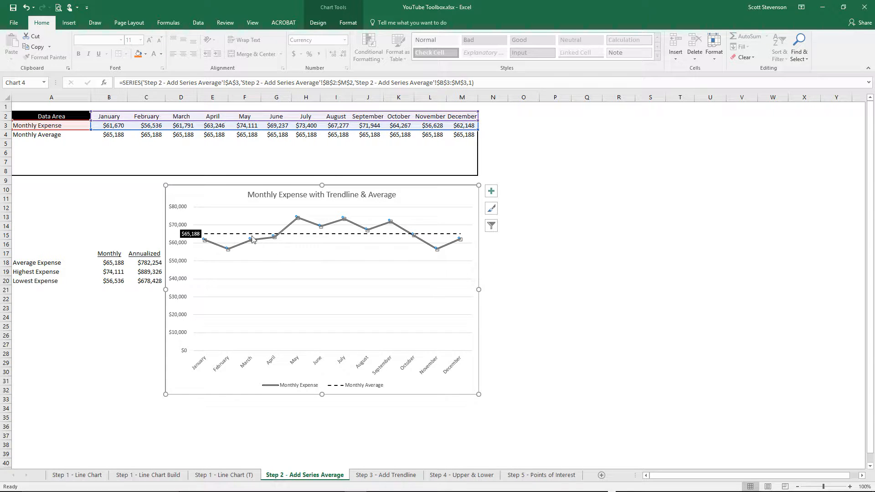
right_click(243, 244)
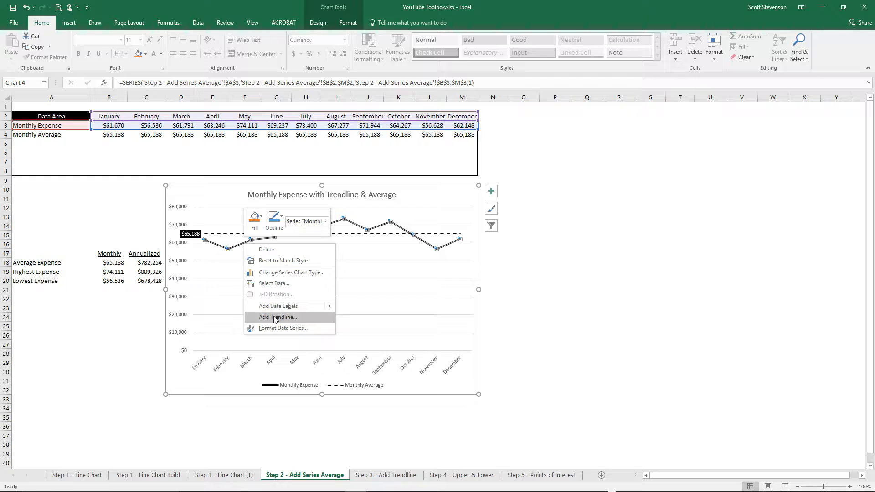
click(297, 319)
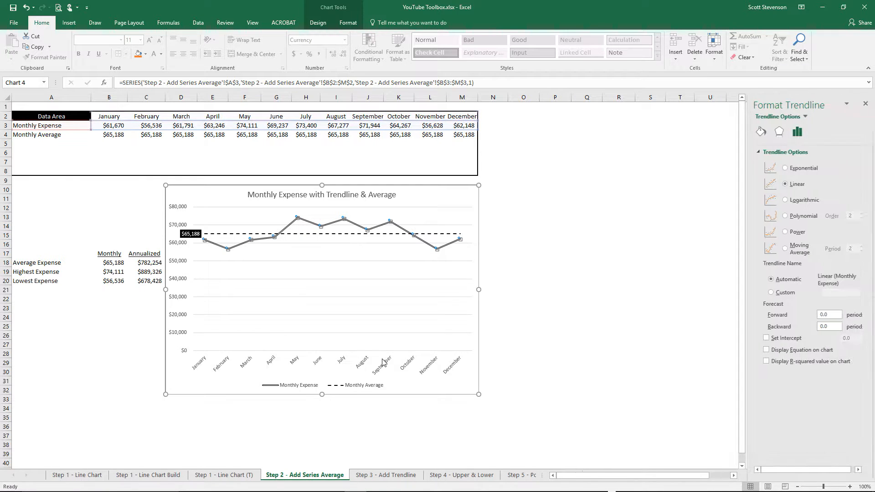
click(865, 106)
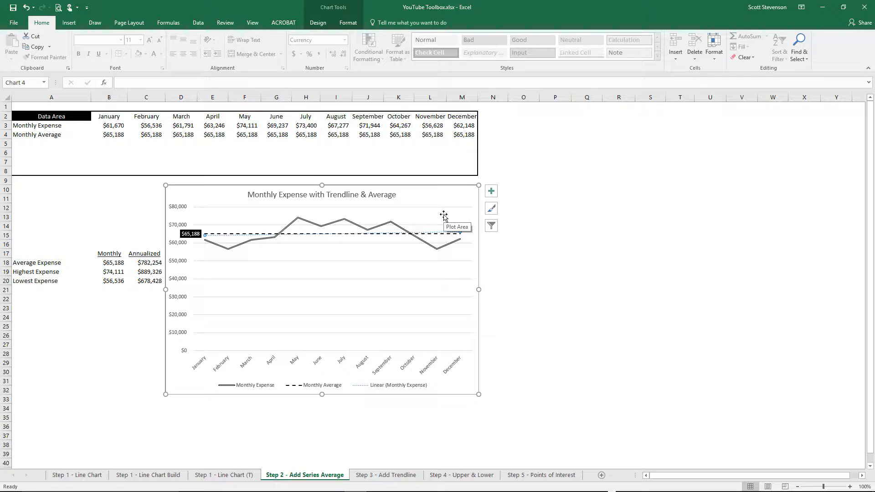
- Examine the chart's trendline equation and the Fixed Monthly Cost formulas in B23 and C23 on the Step 3 - Add Trendline sheet
click(382, 476)
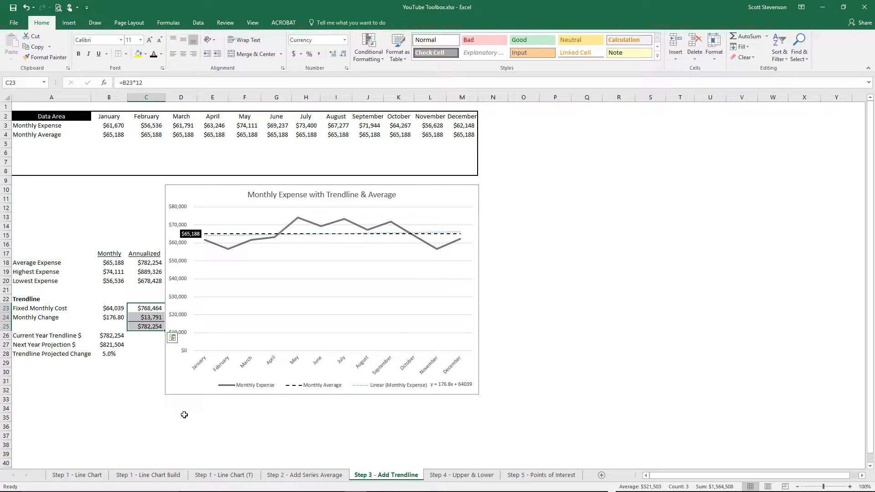
click(178, 443)
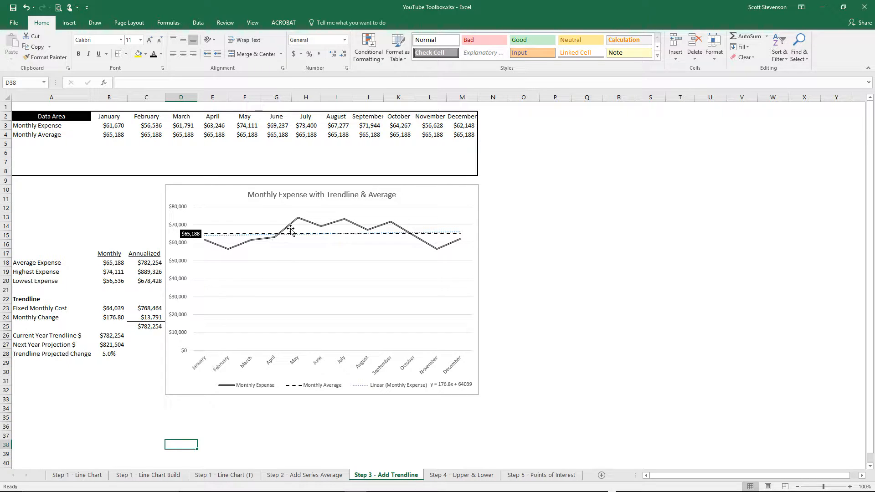
click(132, 264)
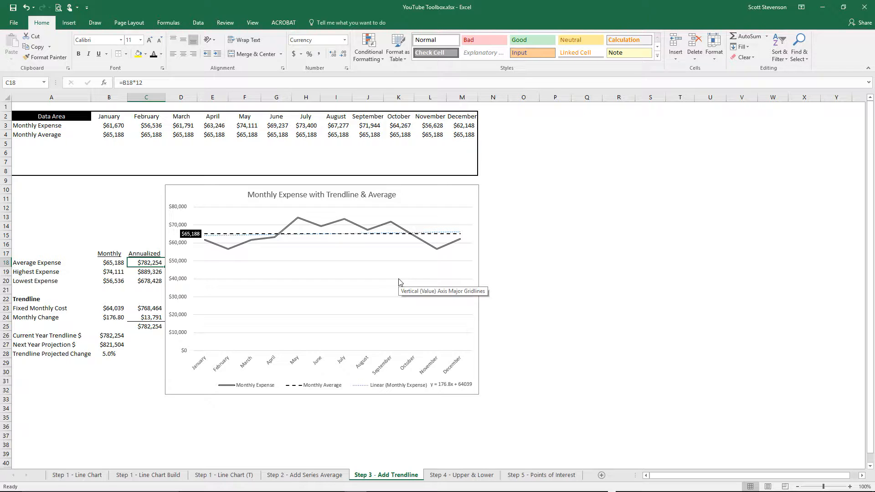
click(449, 386)
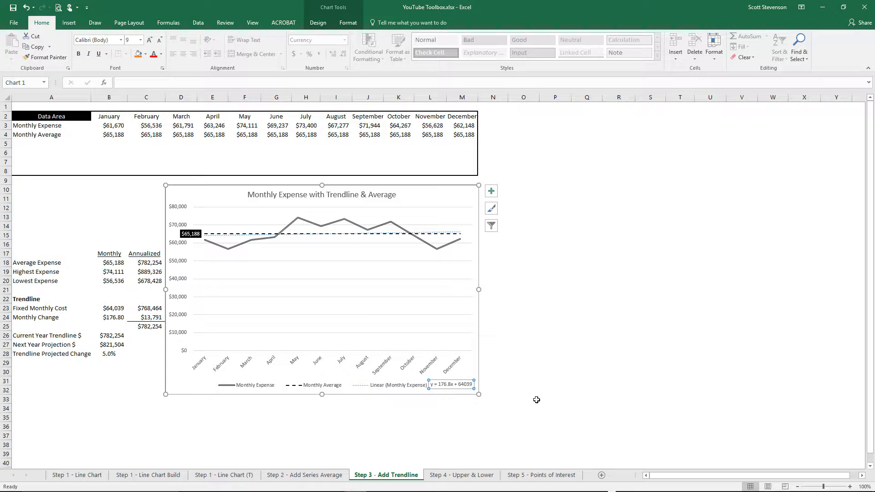
click(111, 308)
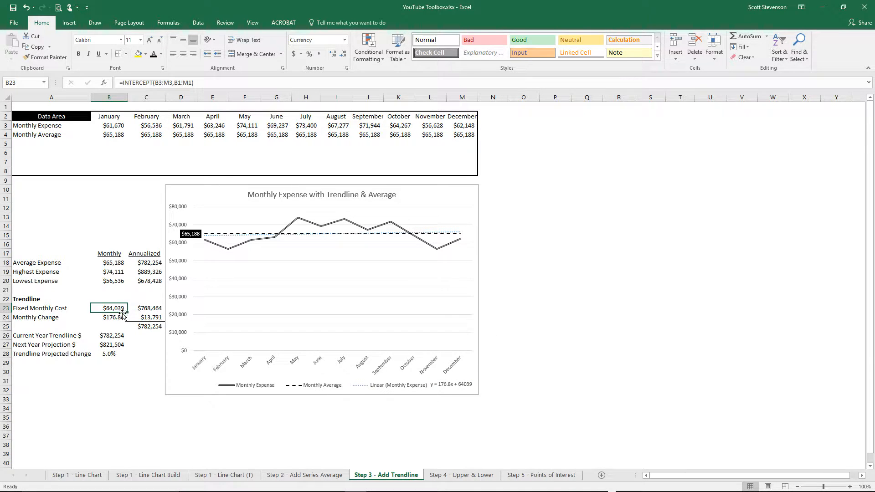
click(147, 307)
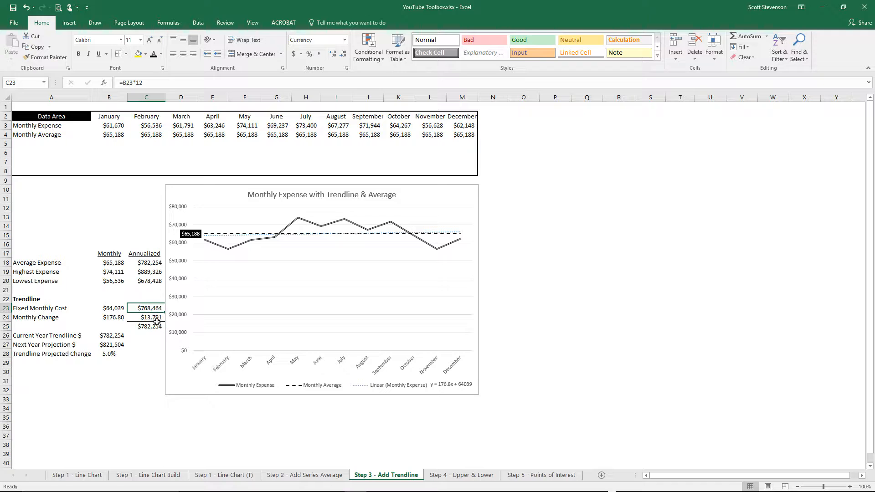
- Examine the Monthly Change formulas in B24 and C24, and compare the annualized trendline total in C25 with the average expense in C18
click(118, 318)
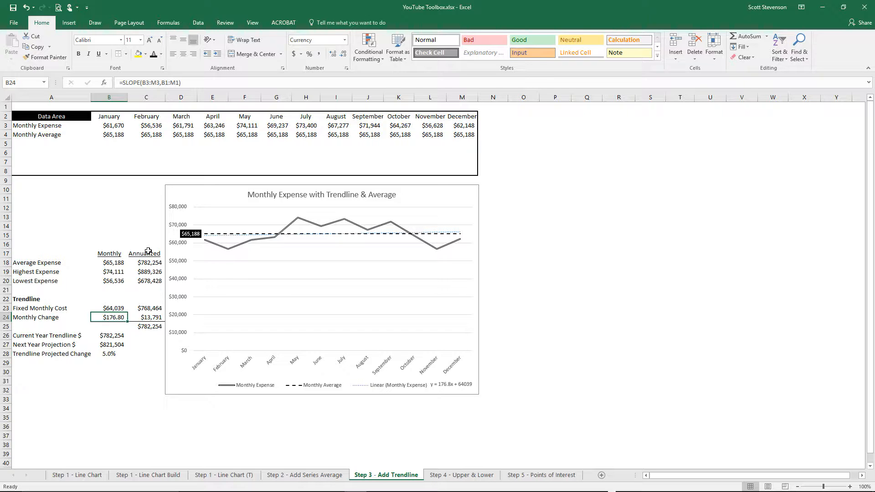
click(154, 315)
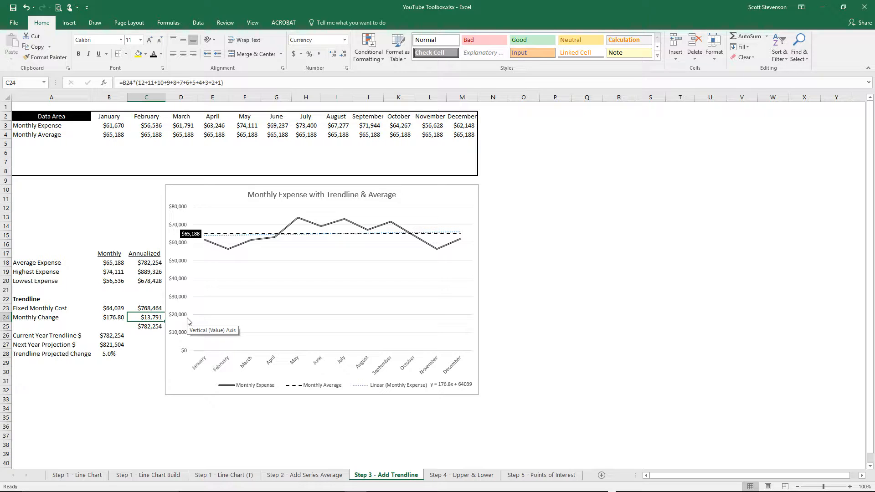
click(148, 300)
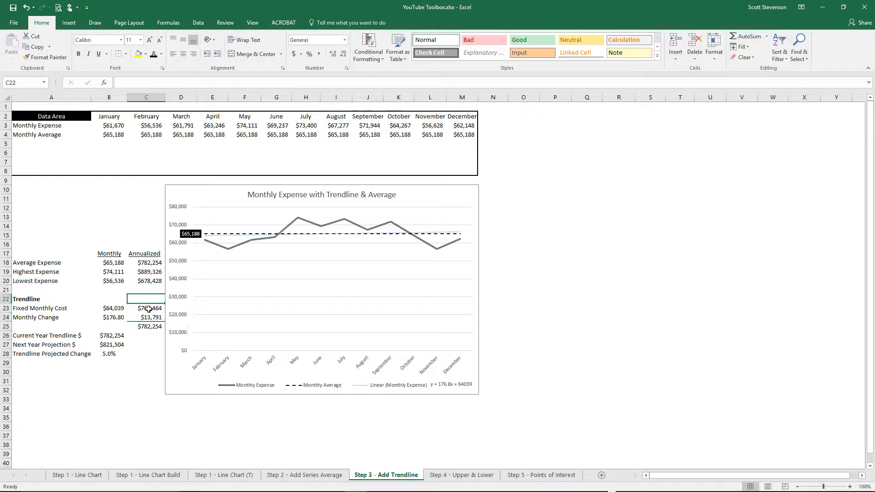
click(115, 318)
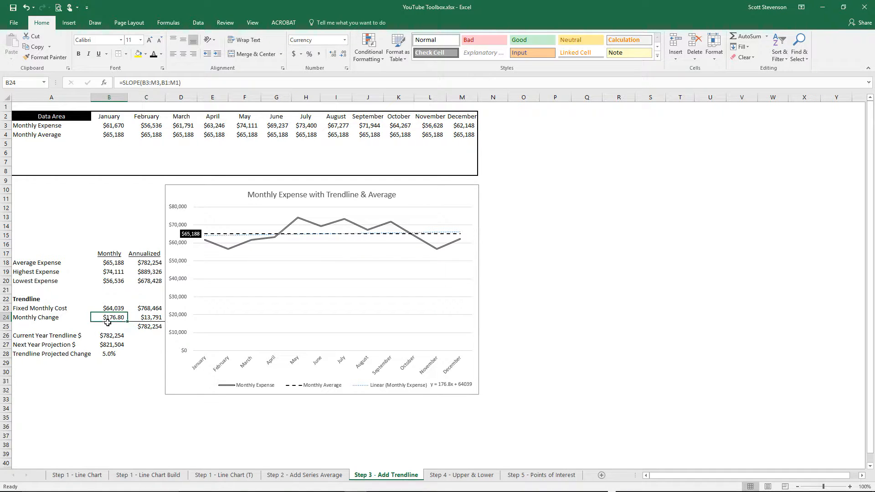
click(151, 320)
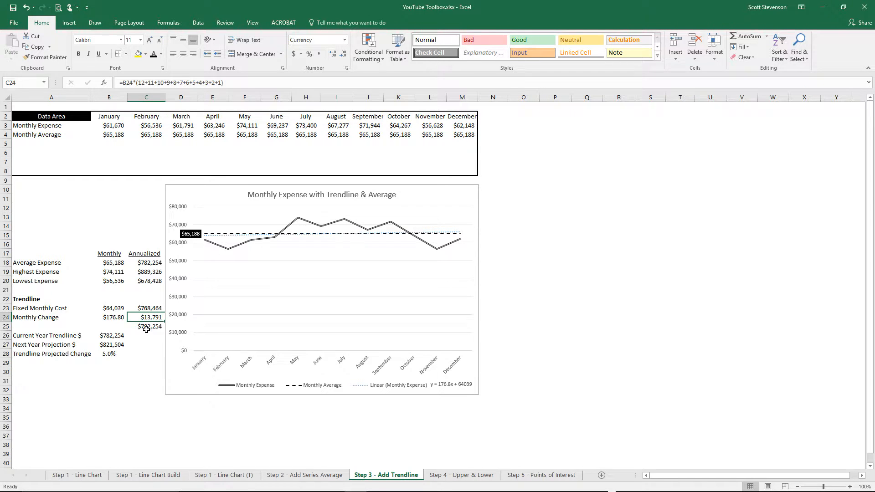
drag(150, 308, 149, 318)
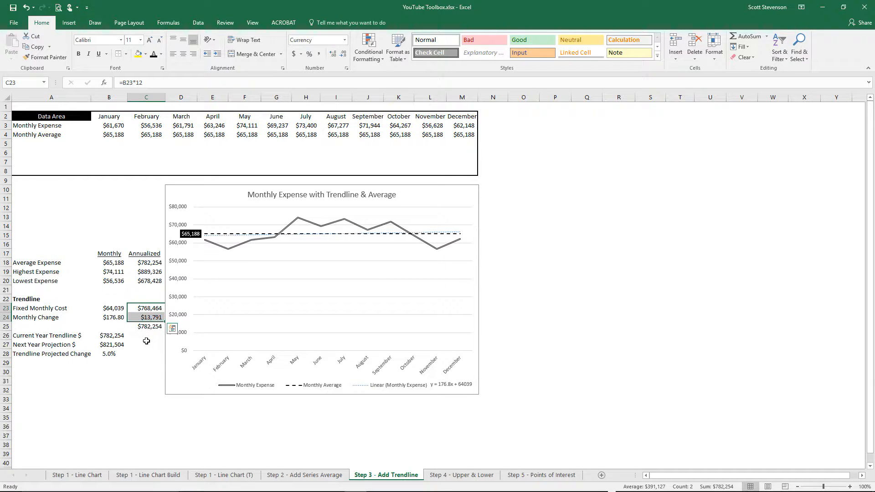
click(144, 326)
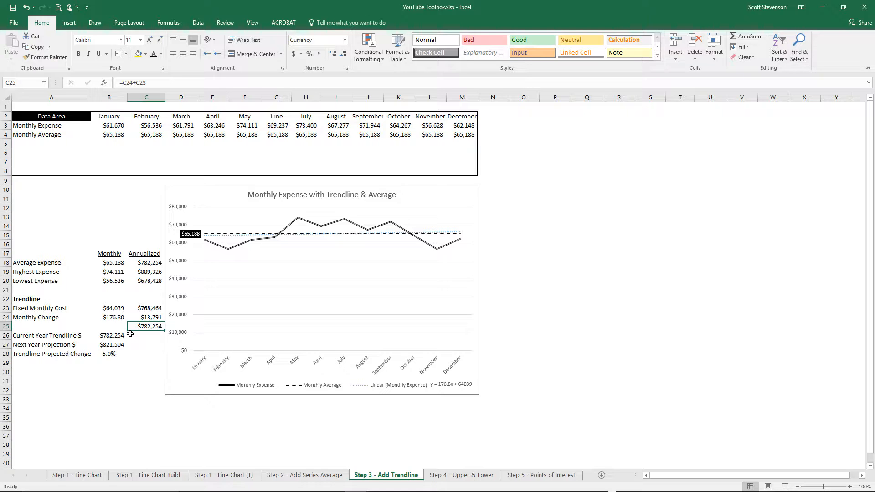
click(145, 263)
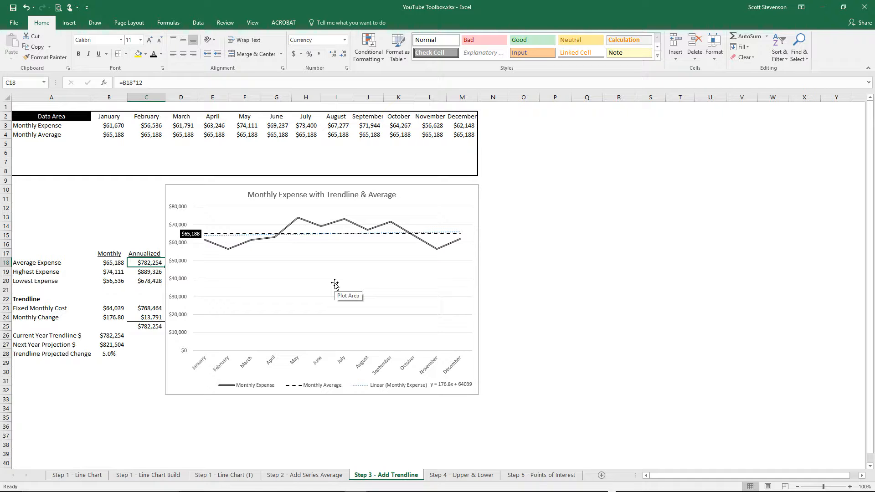
- Examine the formulas for the current year trendline, next year projection and trendline projected change in B26:B28
click(117, 336)
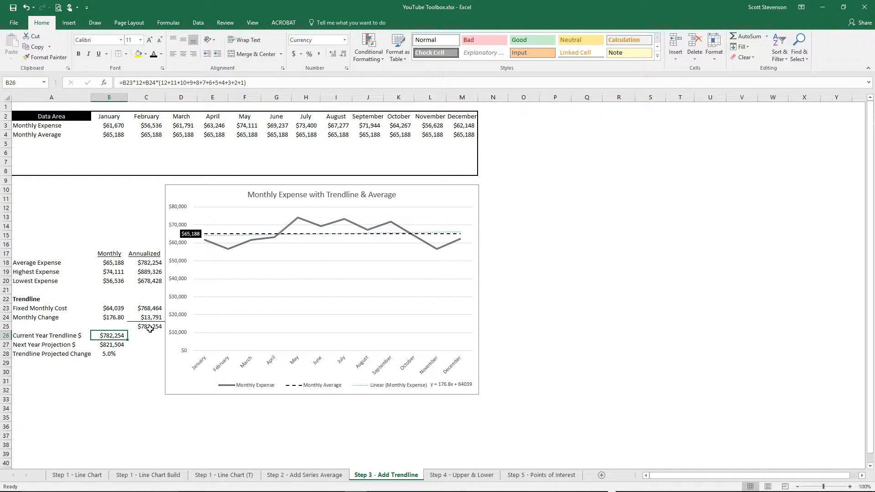
click(111, 346)
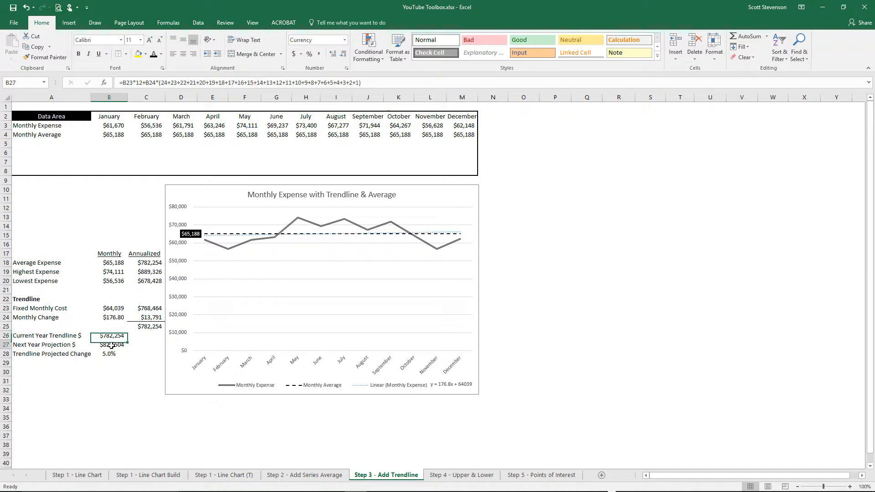
click(115, 315)
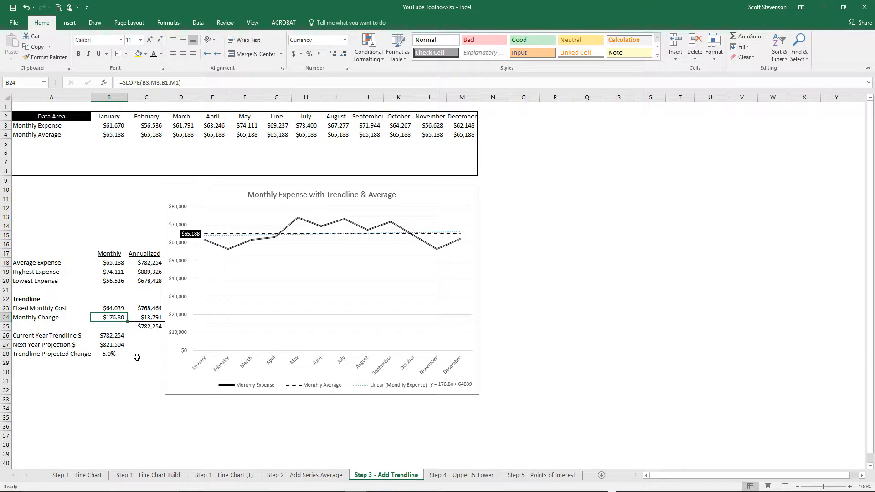
click(112, 347)
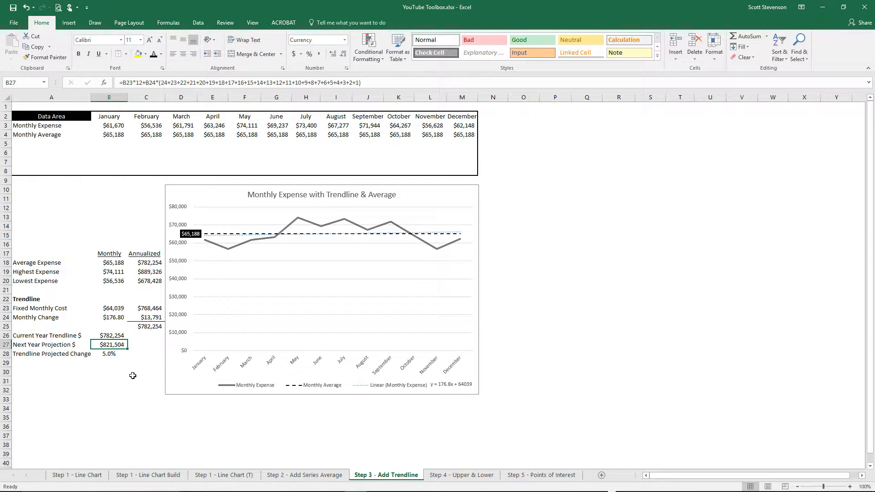
click(102, 355)
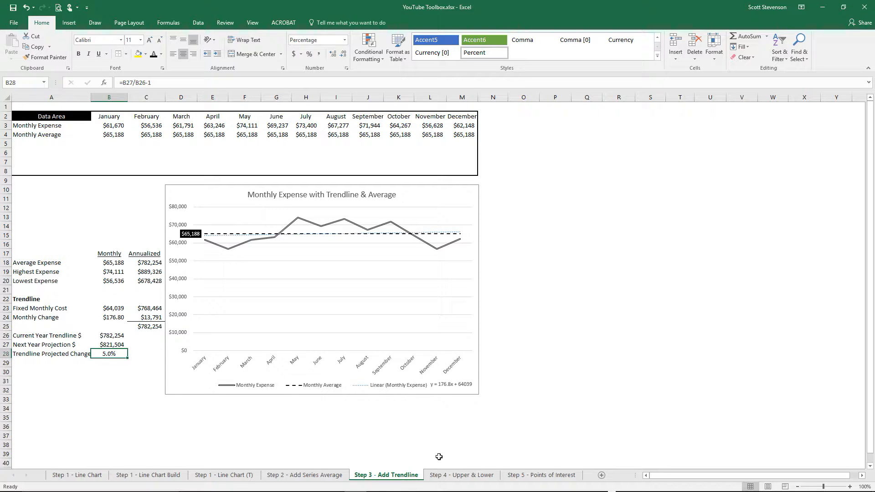
- Examine the Upper Threshhold formula in B5 on the Step 4 - Upper & Lower sheet, including the cells it references
click(460, 475)
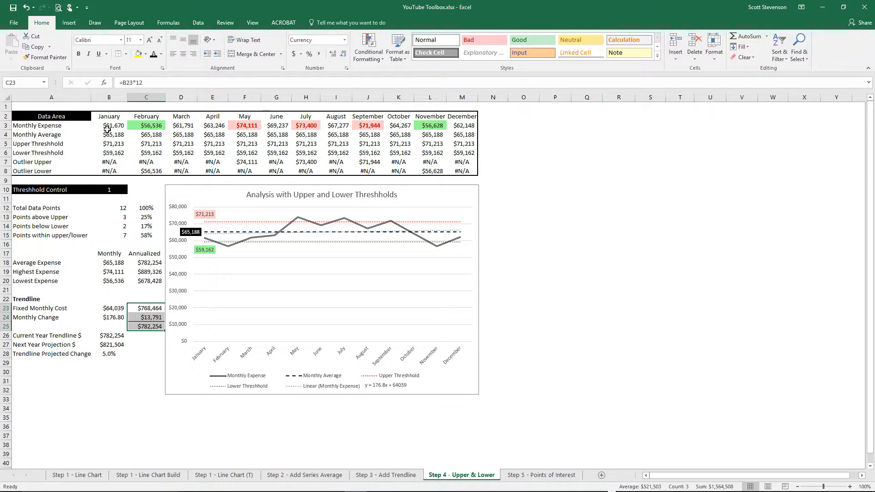
click(110, 146)
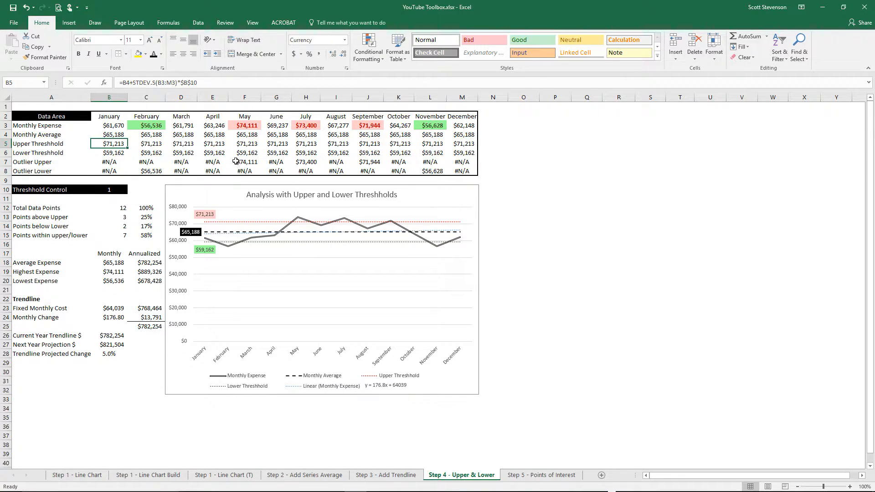
click(225, 85)
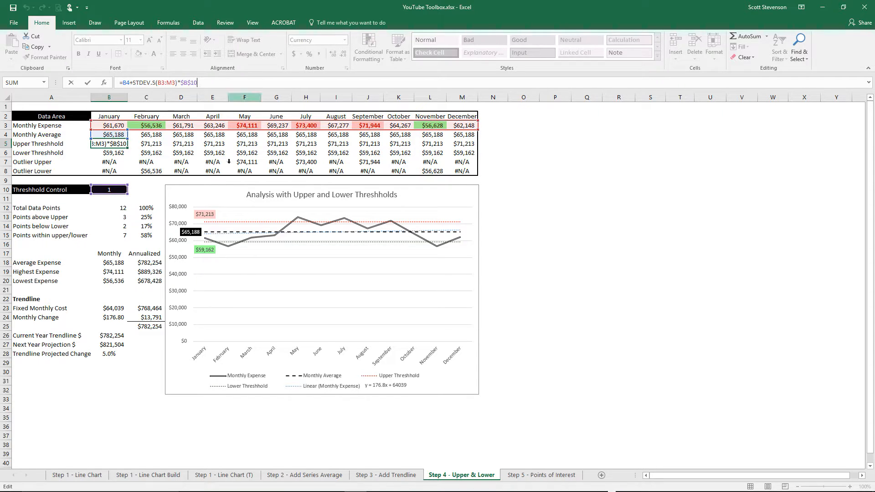
click(249, 271)
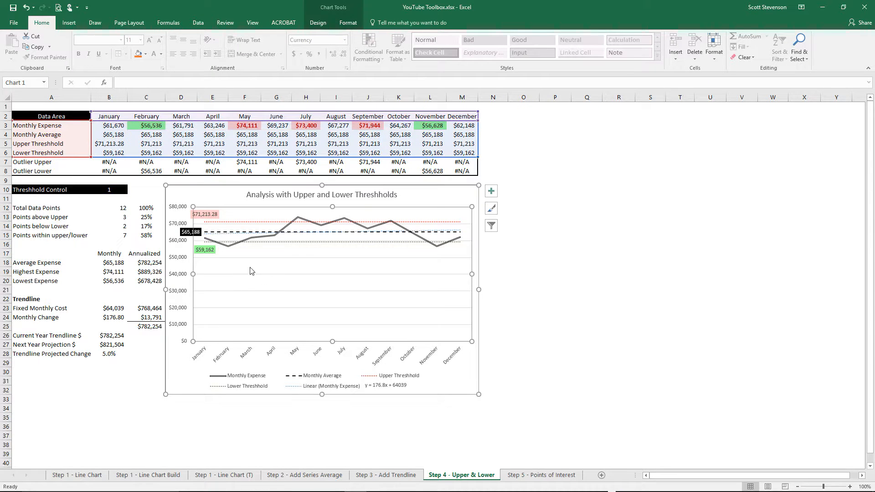
- Examine the formulas in B12:B15 for total data points and the points above, below and within the thresholds, comparing them with the chart
click(94, 219)
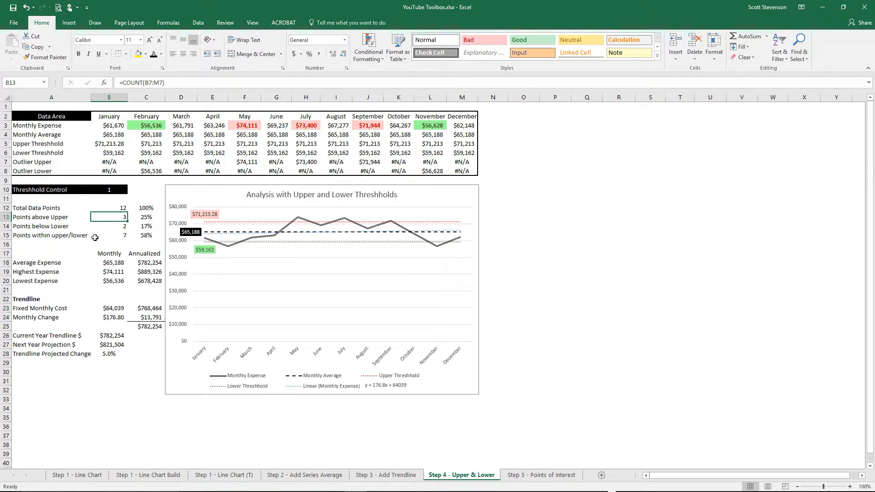
click(115, 208)
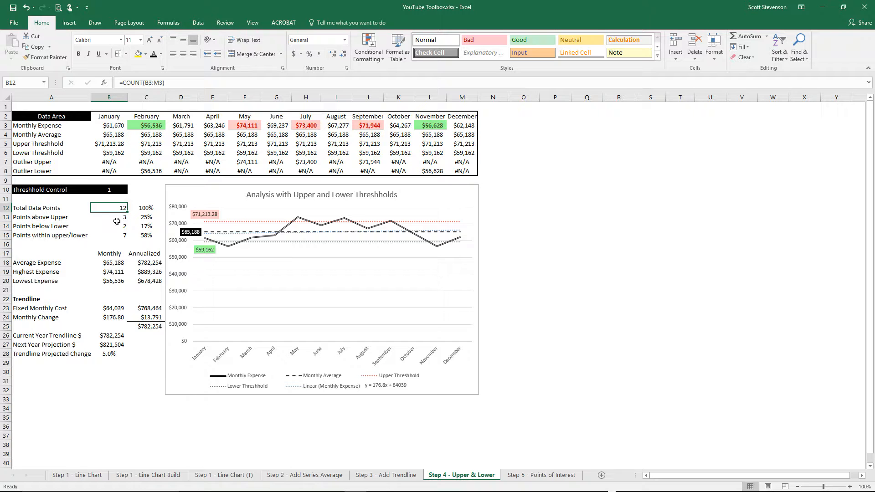
click(122, 218)
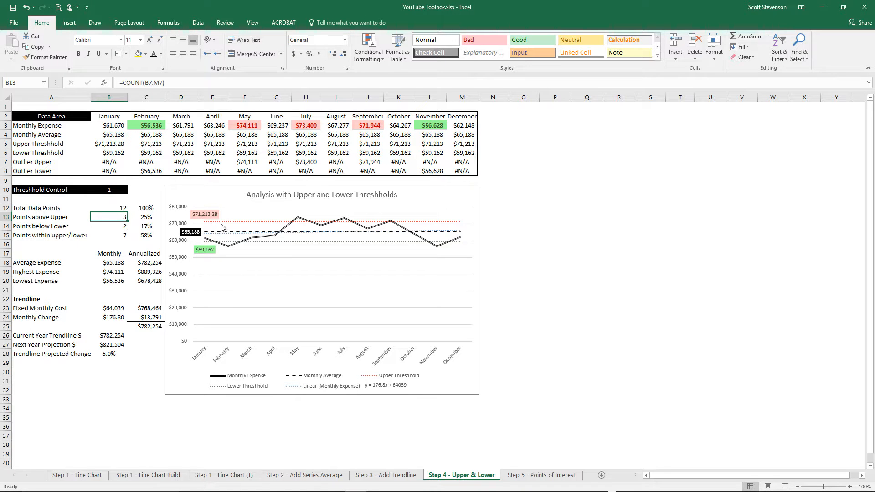
mouse_move(233, 225)
click(125, 228)
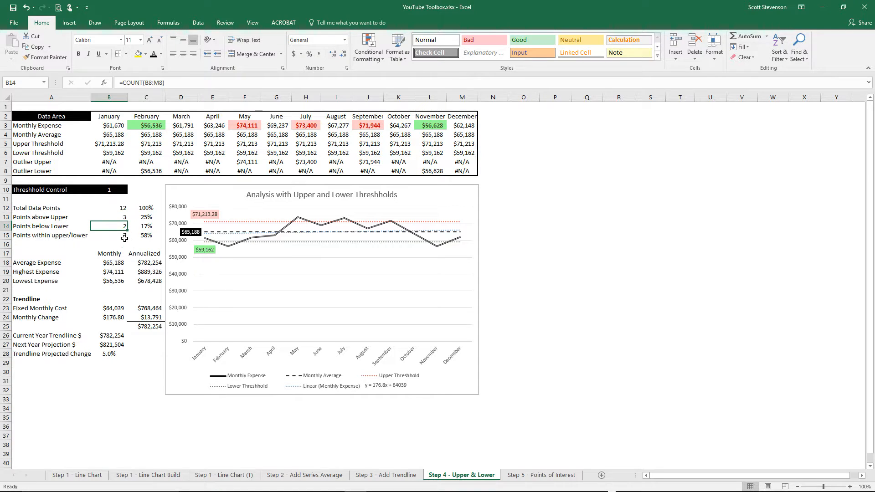
click(124, 238)
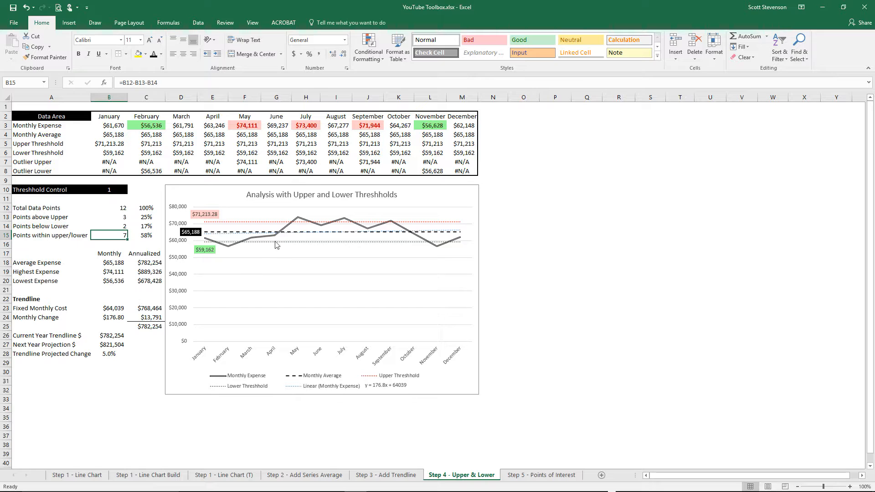
scroll(281, 224, down, 1)
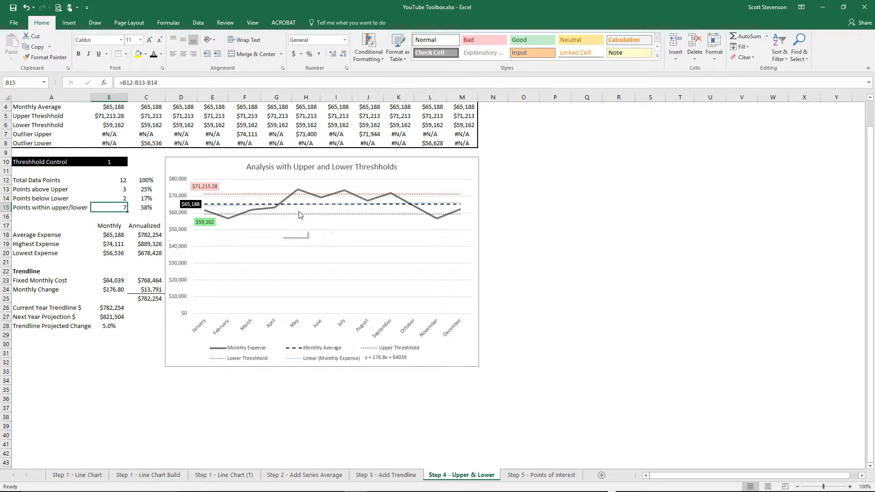
click(122, 189)
click(127, 198)
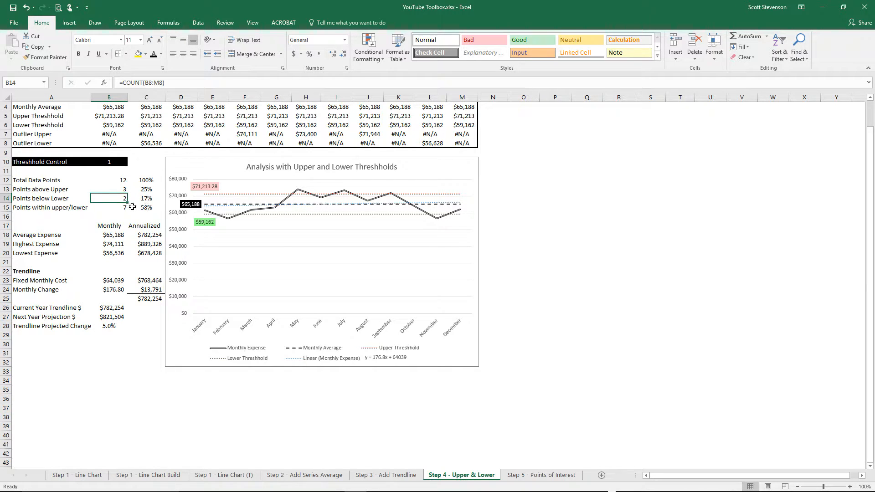
- Test the Threshhold Control in B10 at 0.5 and reset it to 1
click(102, 162)
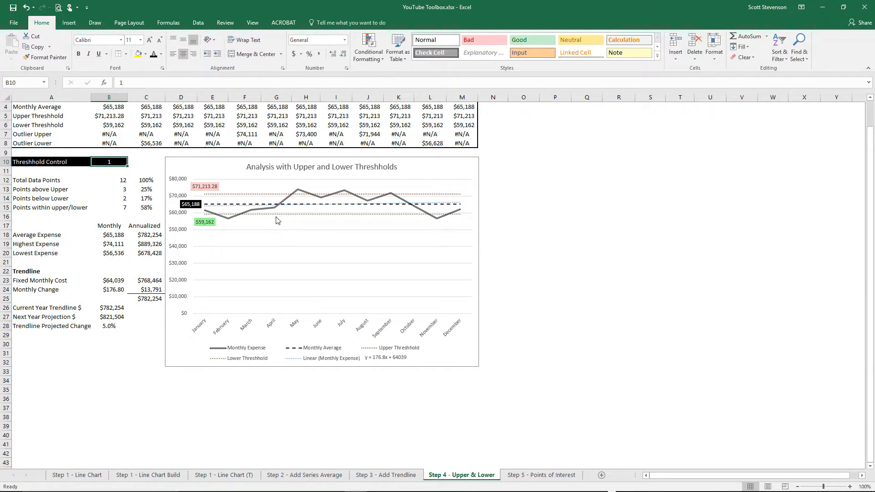
mouse_move(269, 213)
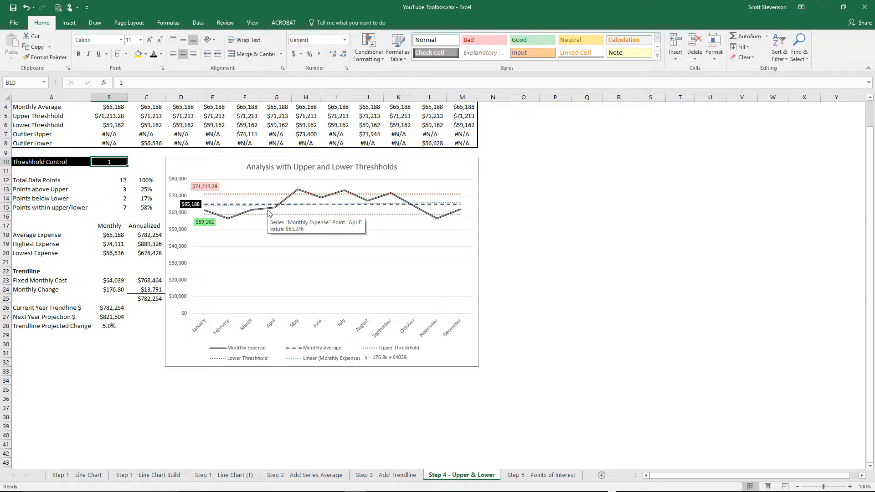
text(.5)
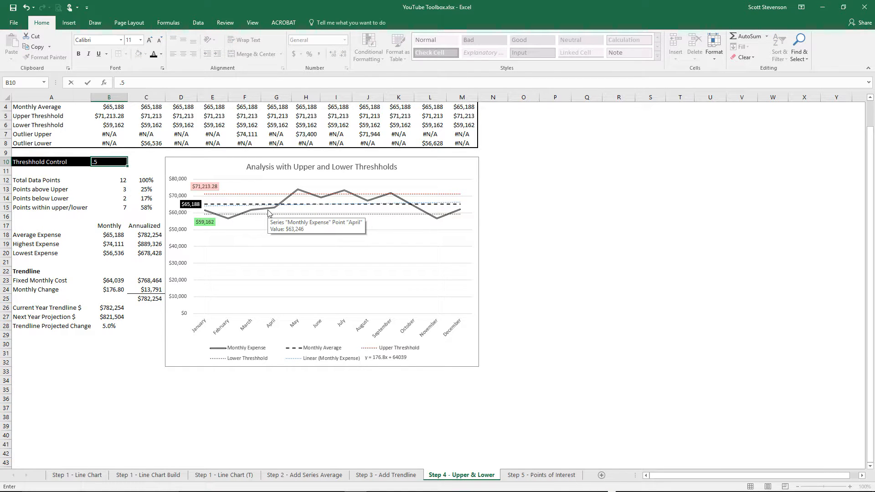
key(Return)
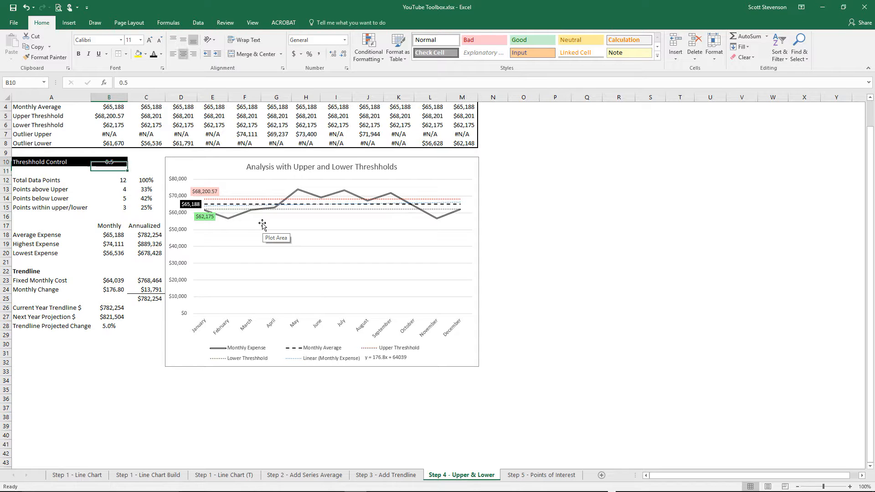
key(Up)
text(1)
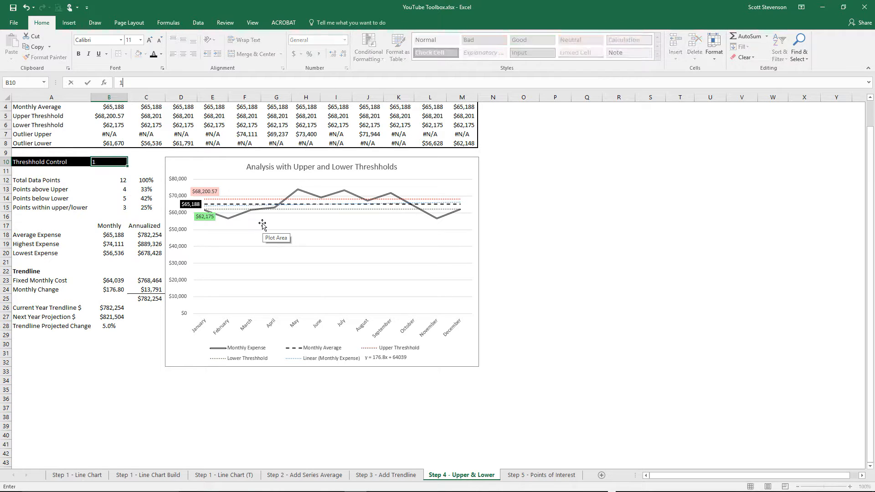
key(Return)
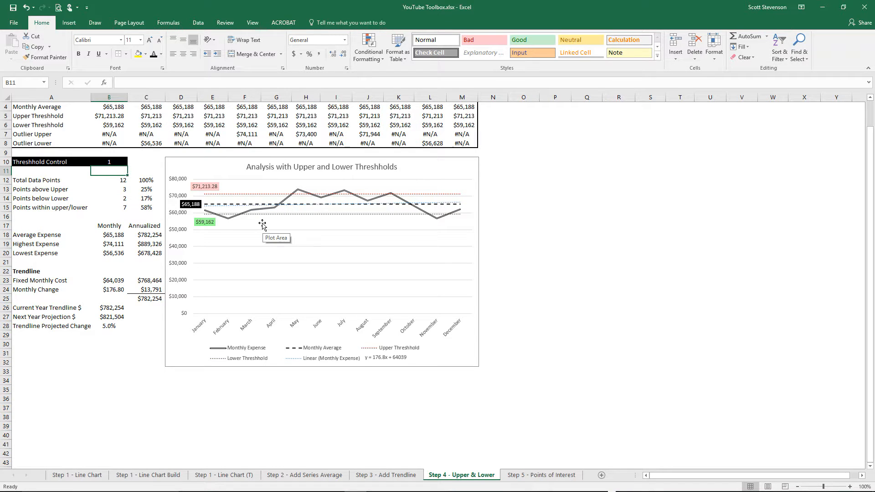
- Test the Threshhold Control in B10 at 2 and at 1.5 to compare the threshold lines in the chart
key(Up)
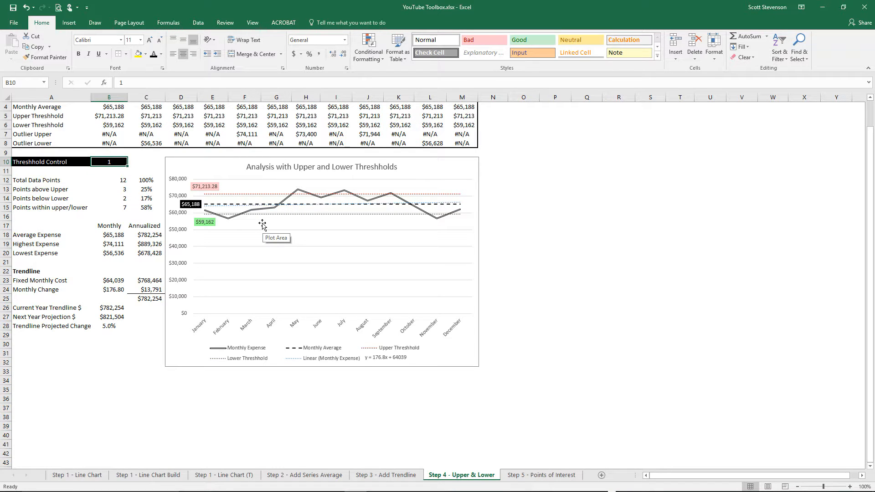
text(2)
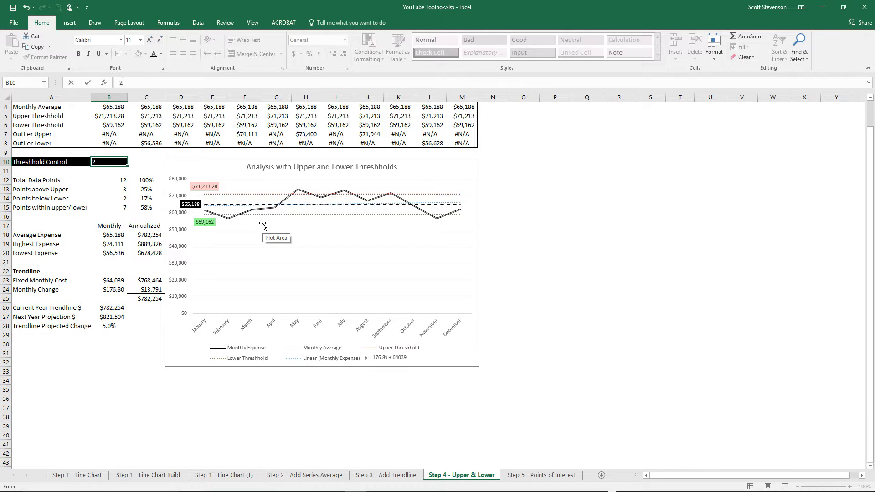
key(Return)
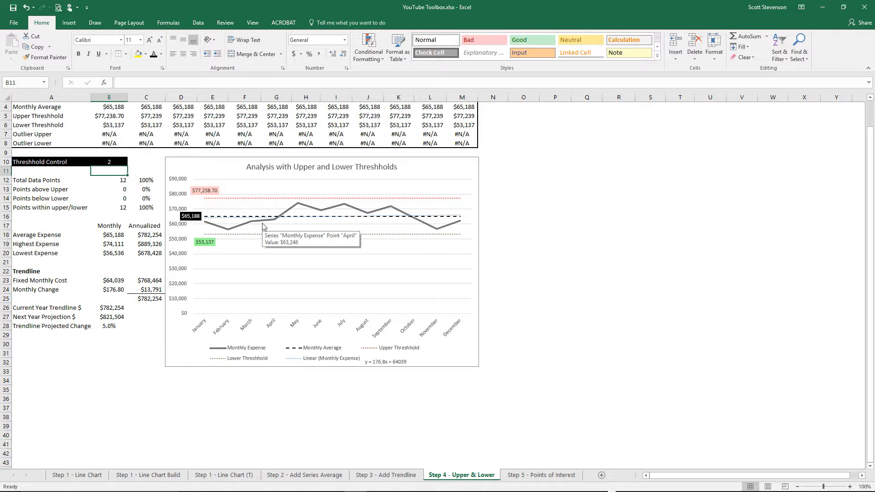
key(Up)
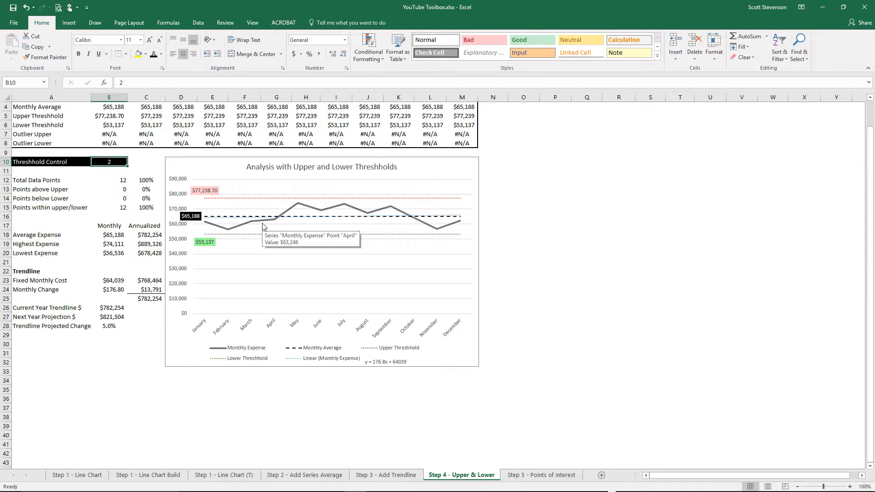
text(1.5)
key(Return)
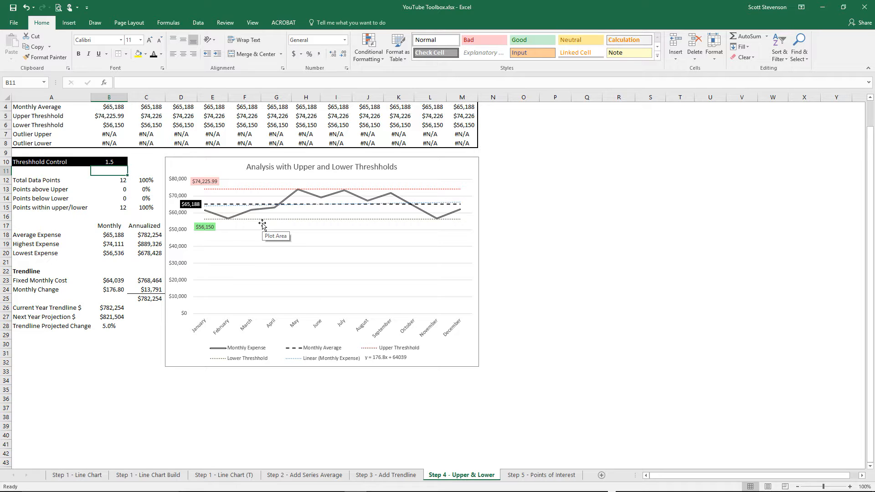
- Set the Threshhold Control in B10 back to 1 on the Step 4 - Upper & Lower sheet
key(Up)
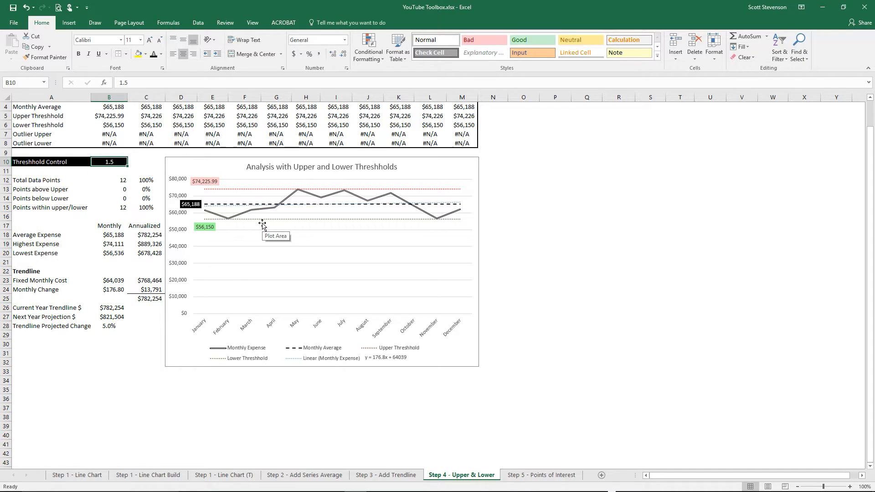
text(1)
key(Return)
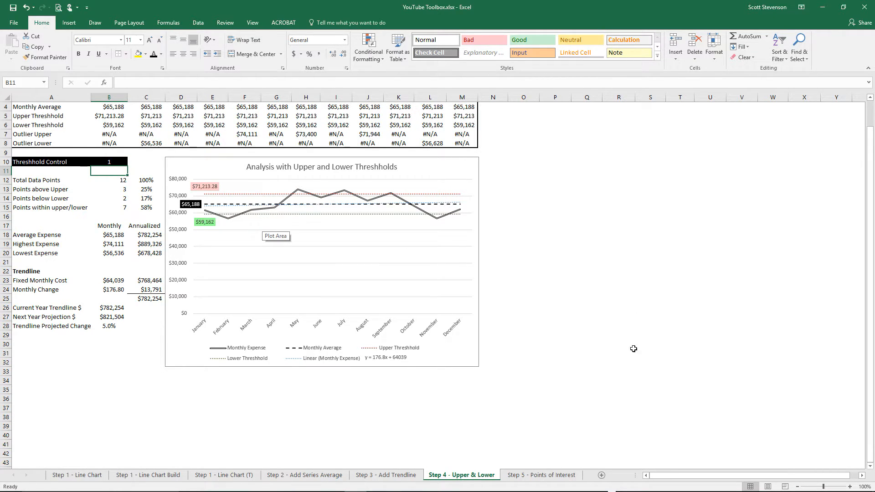
- Open the Step 5 - Points of Interest sheet and examine the Outlier Upper row alongside the chart's outlier markers
click(527, 474)
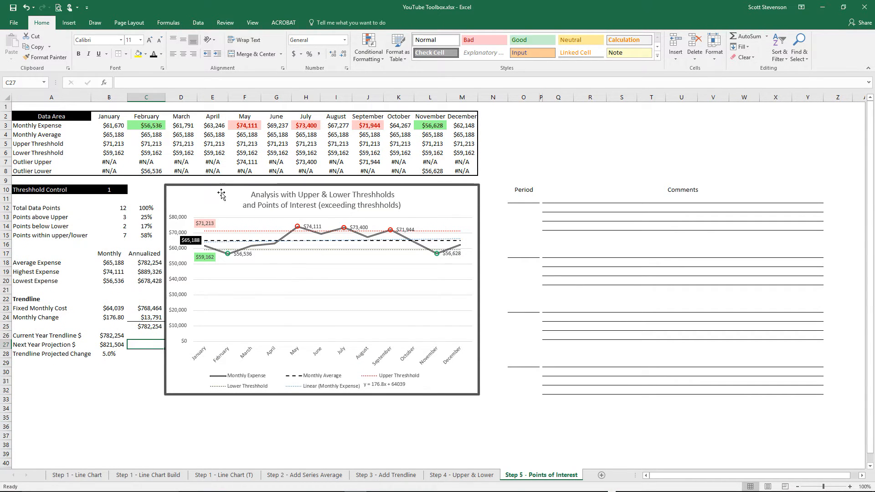
click(34, 163)
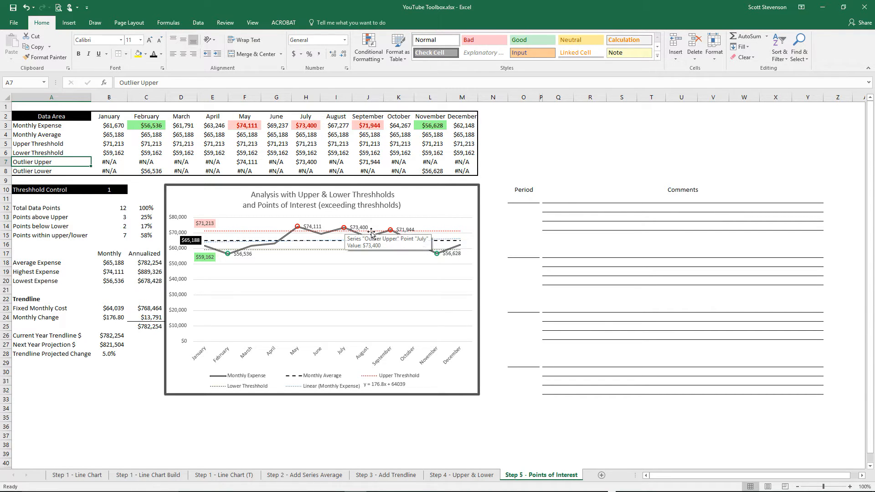
- Test the Threshhold Control in B10 of the Step 5 sheet at 2 and at 0.5
click(98, 189)
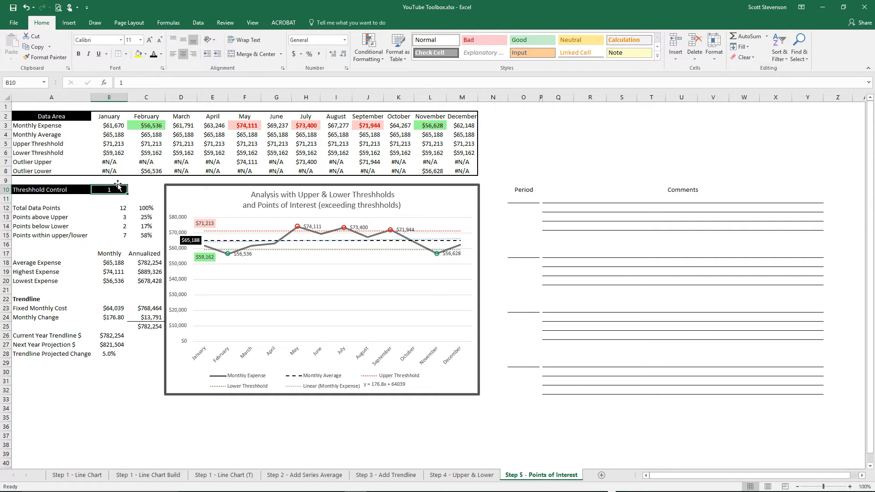
text(2)
key(Return)
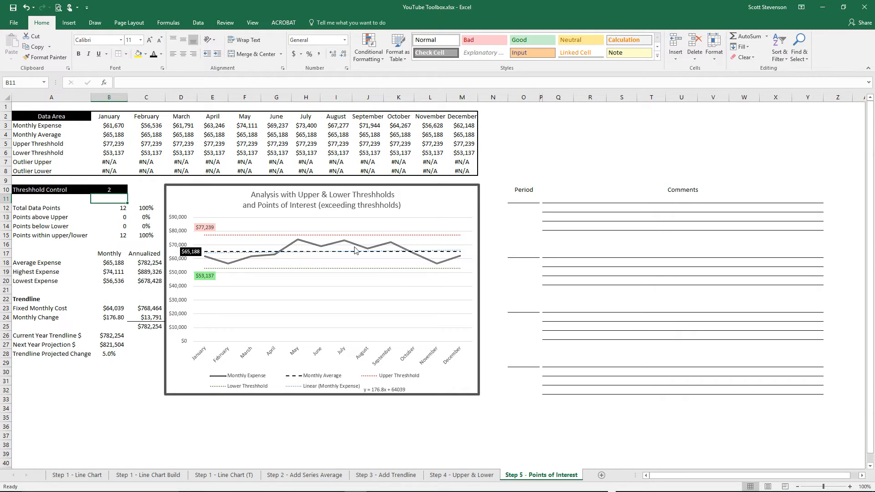
click(107, 189)
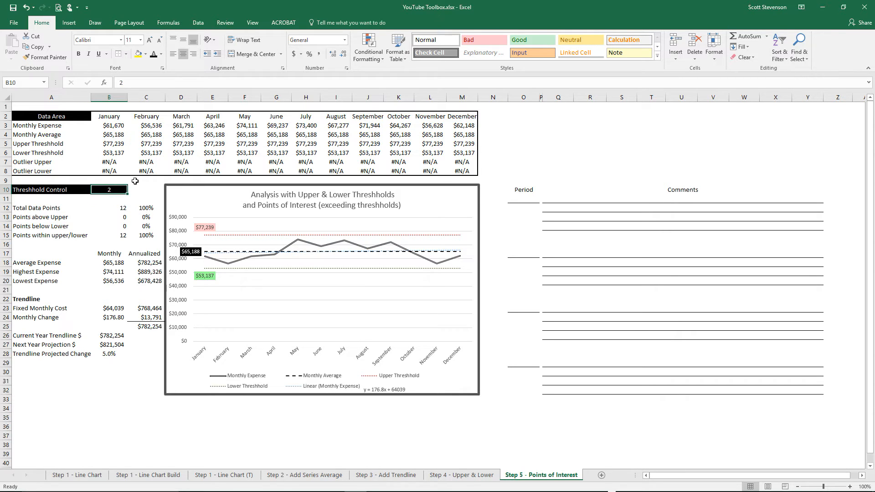
text(0.5)
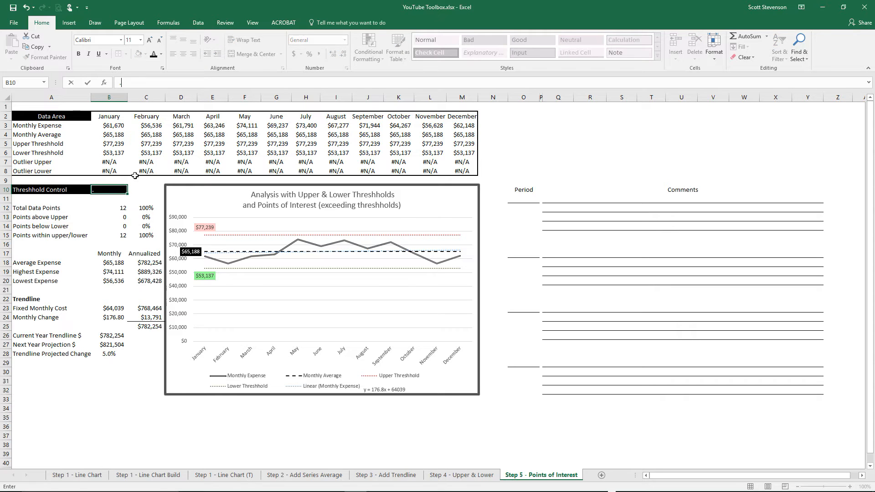
key(Return)
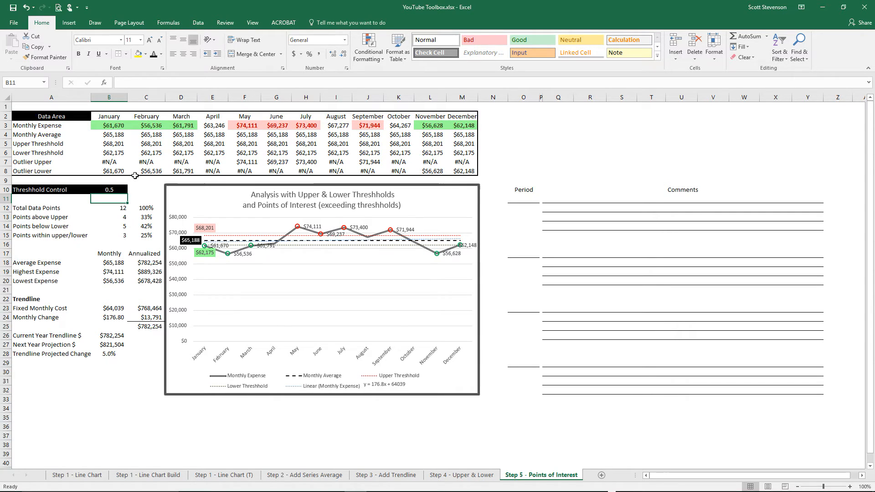
- Set the Threshhold Control in B10 back to 1 on the Step 5 - Points of Interest sheet
key(Up)
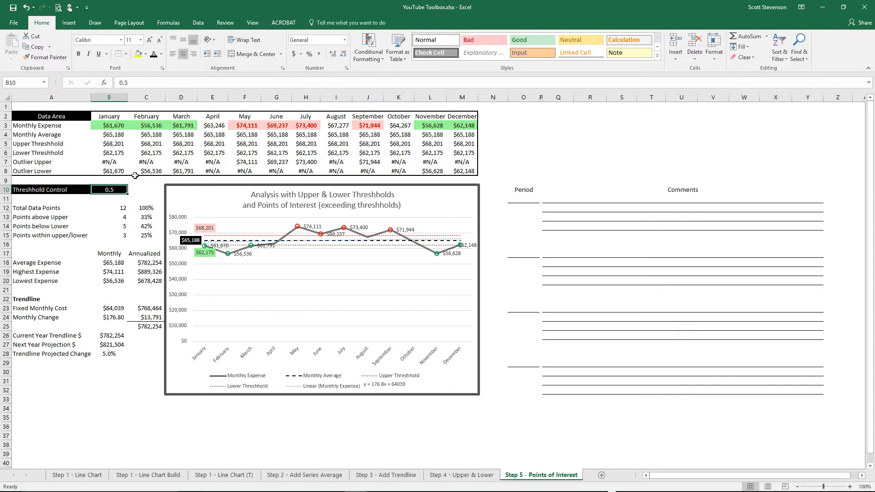
text(1)
key(Return)
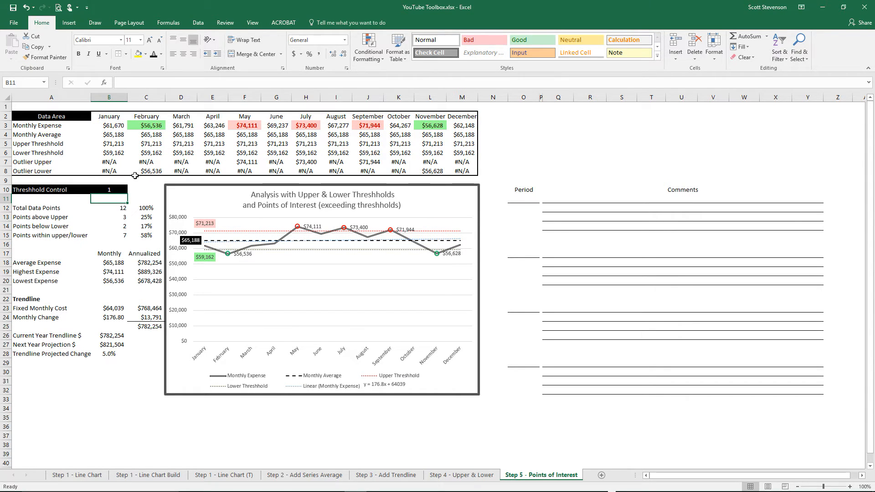